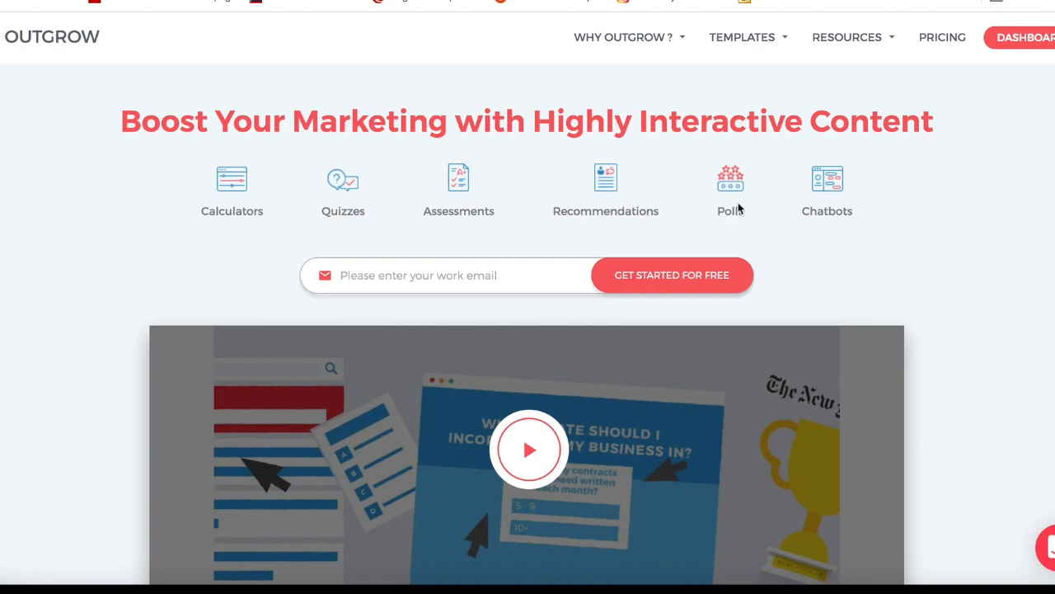
# - Open the gallery of interactive content templates grouped by industry
pyautogui.scroll(-2, 886, 211)
pyautogui.scroll(2, 886, 211)
pyautogui.moveTo(769, 38)
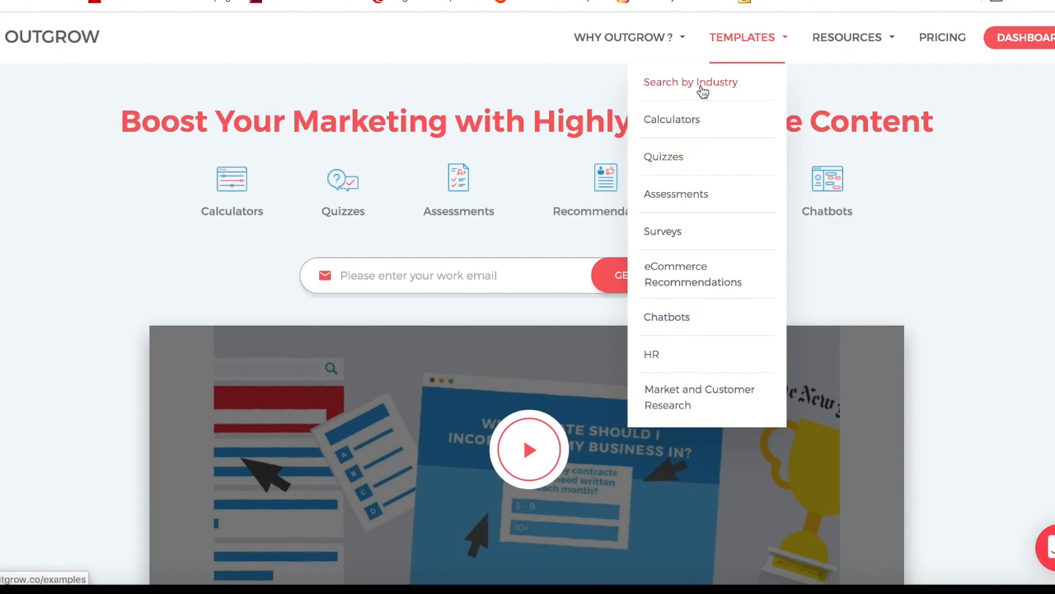
pyautogui.click(701, 90)
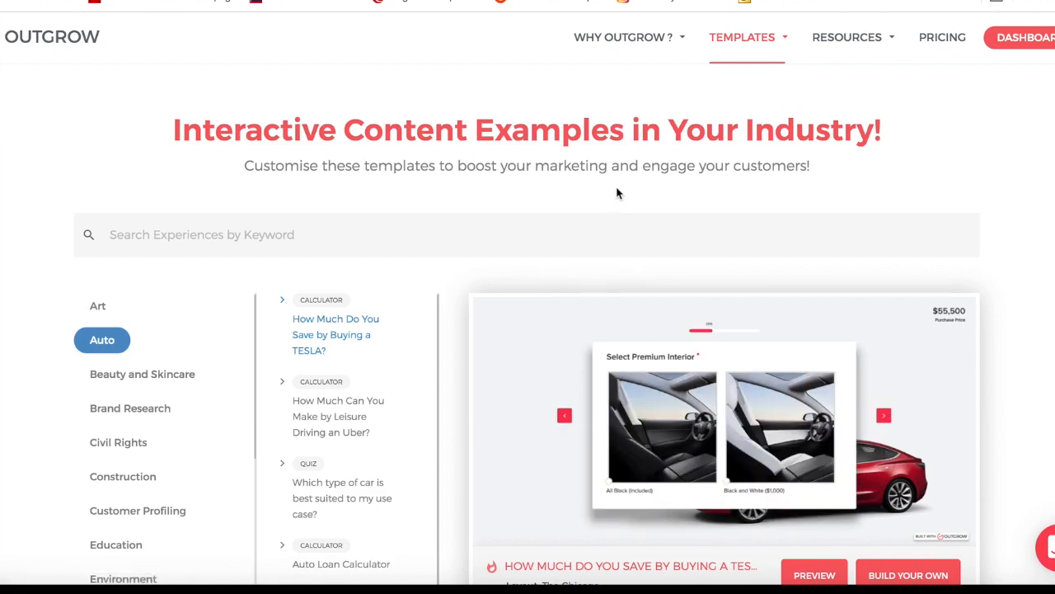
# - Browse the Media and Market Research industries and preview the "Concept Test - New Product or Concept" poll template
pyautogui.scroll(-1, 618, 190)
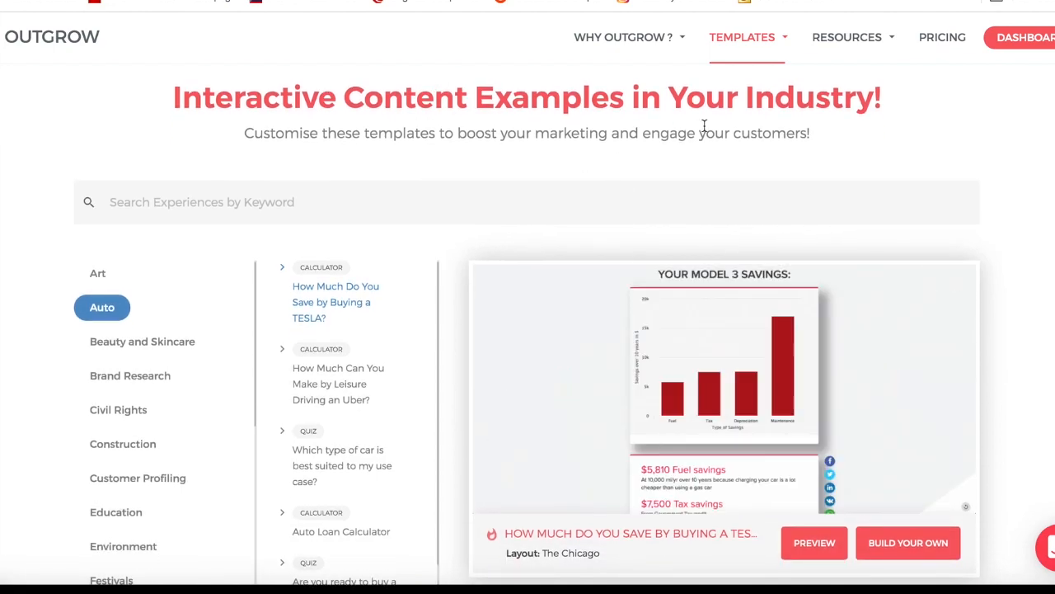
pyautogui.scroll(-3, 404, 219)
pyautogui.scroll(1, 207, 200)
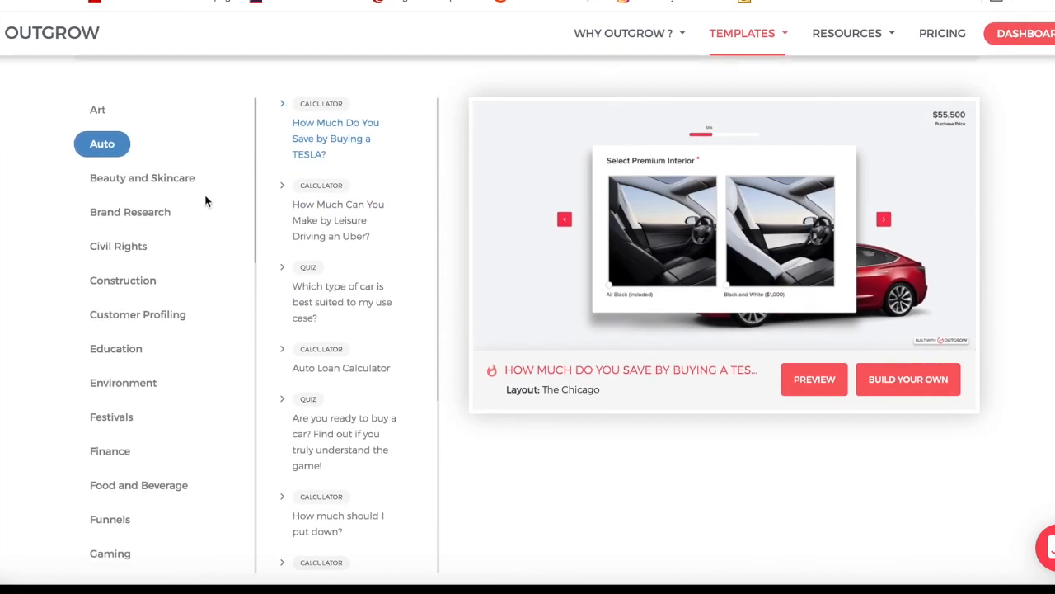
pyautogui.scroll(-9, 203, 201)
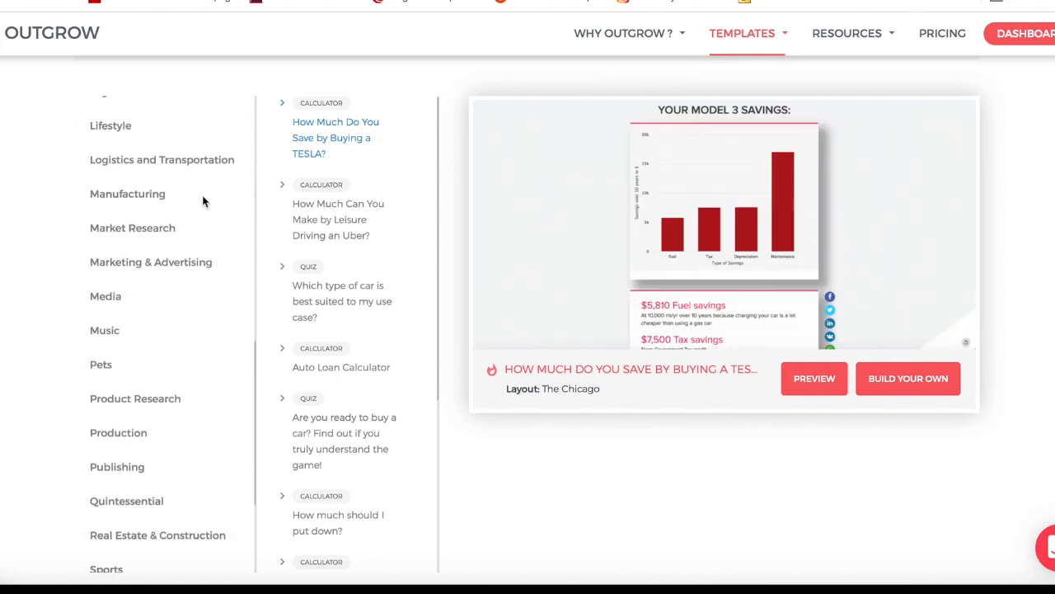
pyautogui.click(113, 296)
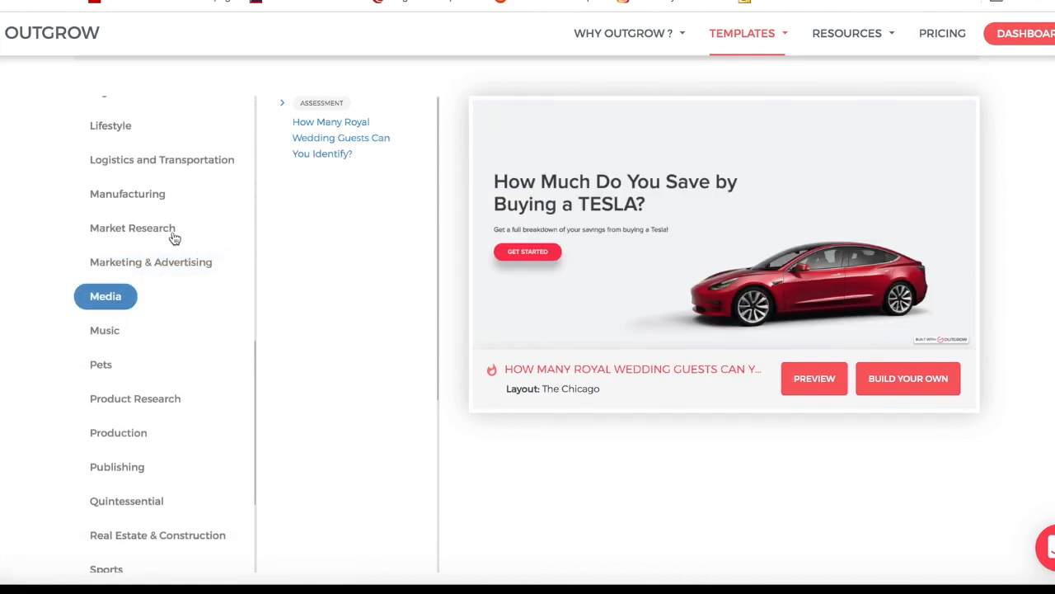
pyautogui.click(152, 224)
pyautogui.scroll(-4, 318, 216)
pyautogui.click(361, 311)
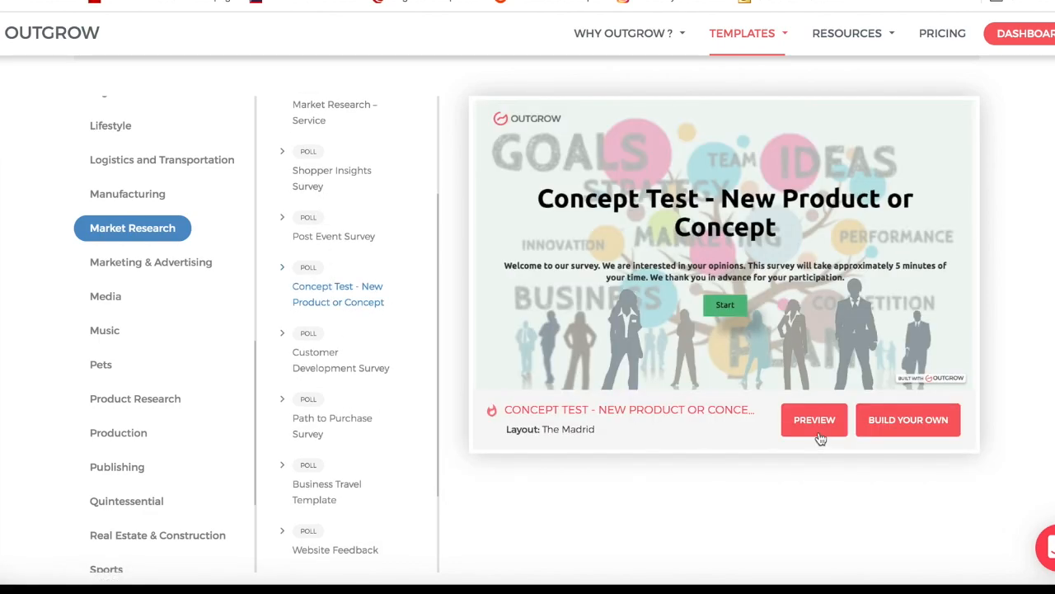
pyautogui.click(815, 423)
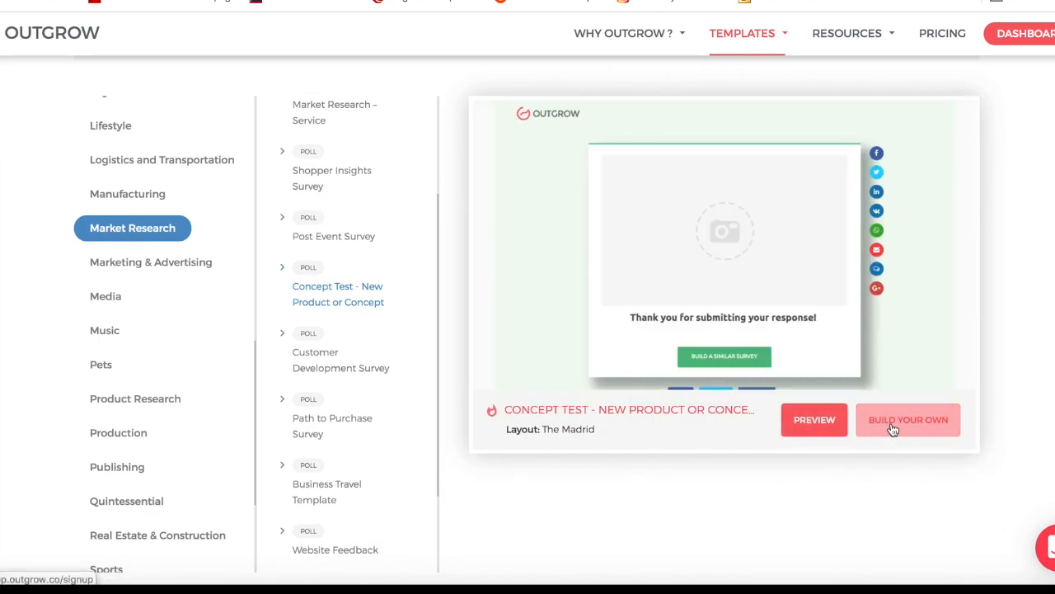
# - Open the account dashboard and look over the content types offered for new content
pyautogui.scroll(4, 893, 430)
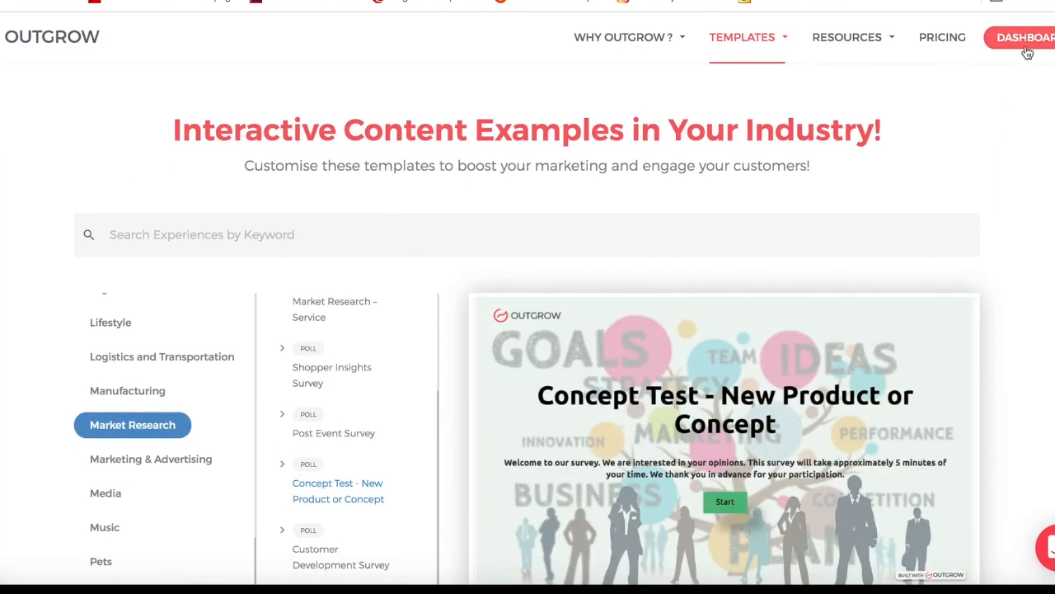
pyautogui.click(1027, 52)
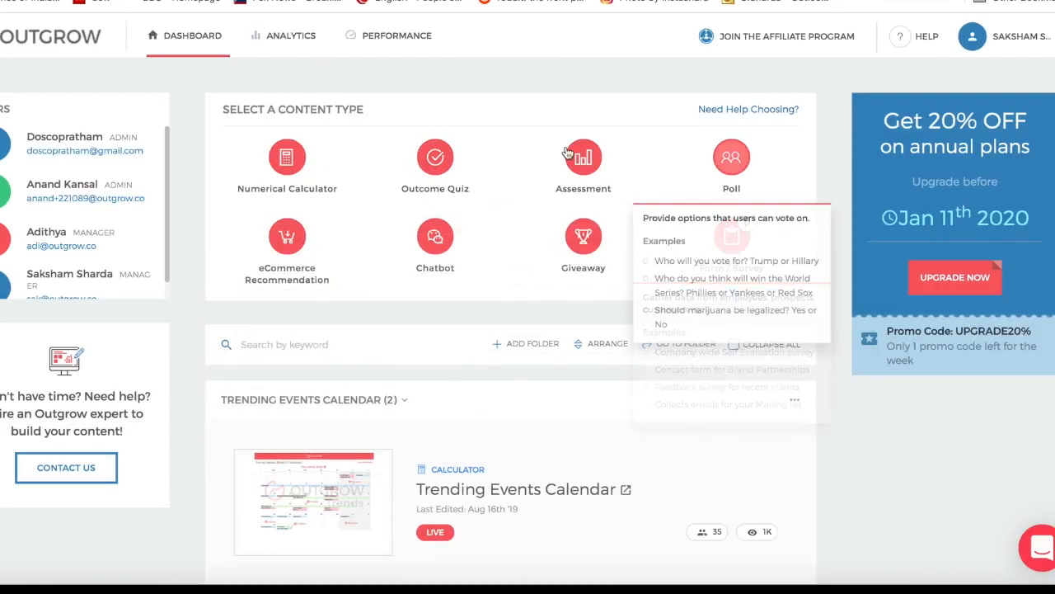
pyautogui.click(611, 348)
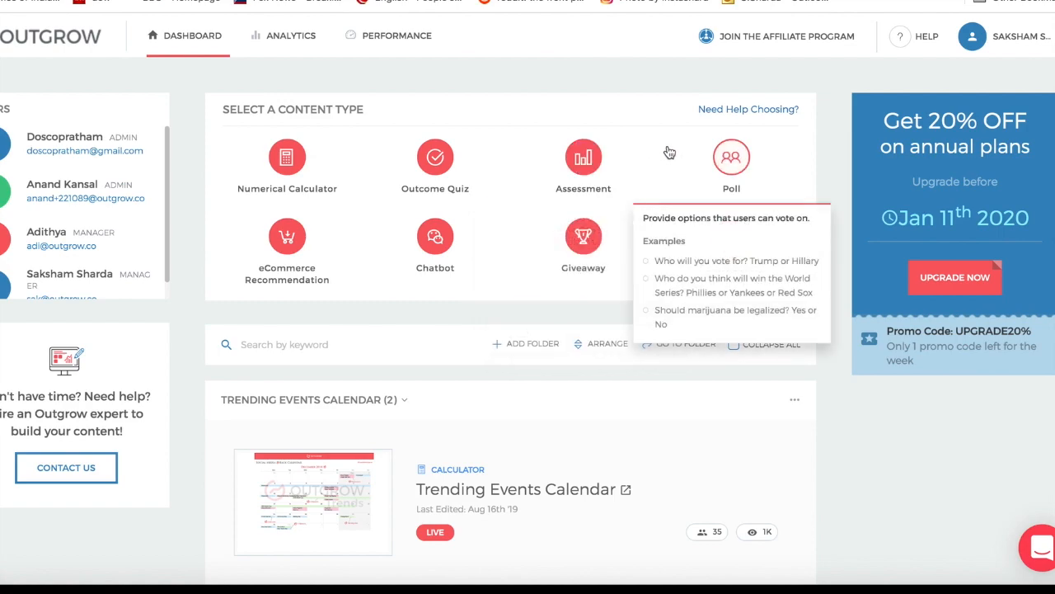
pyautogui.moveTo(589, 161)
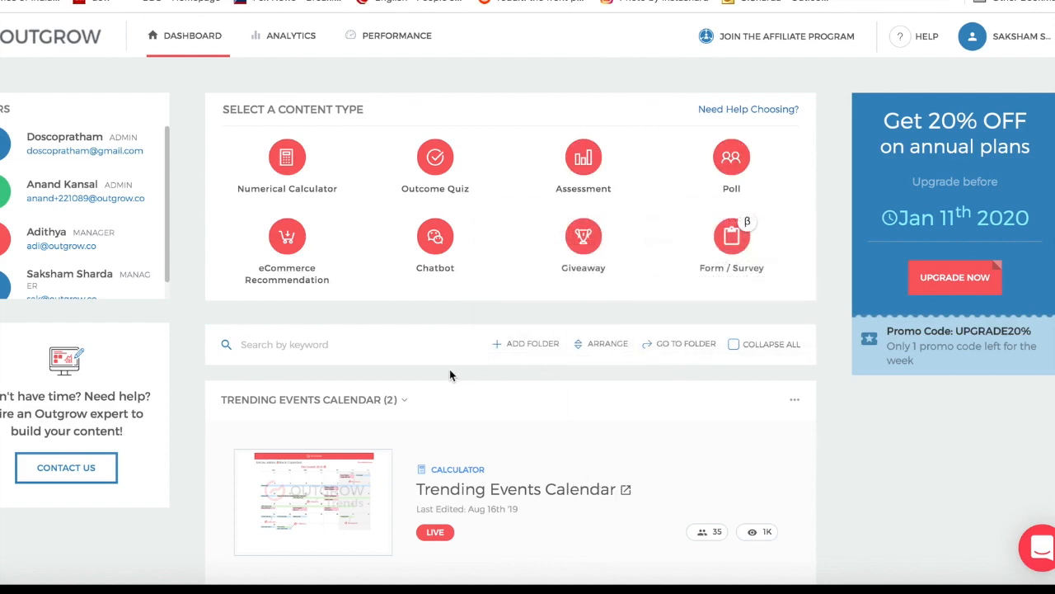
# - Collapse the Trending Events Calendar and Instagram Landing Page folders in the content list
pyautogui.click(405, 400)
pyautogui.scroll(-3, 483, 398)
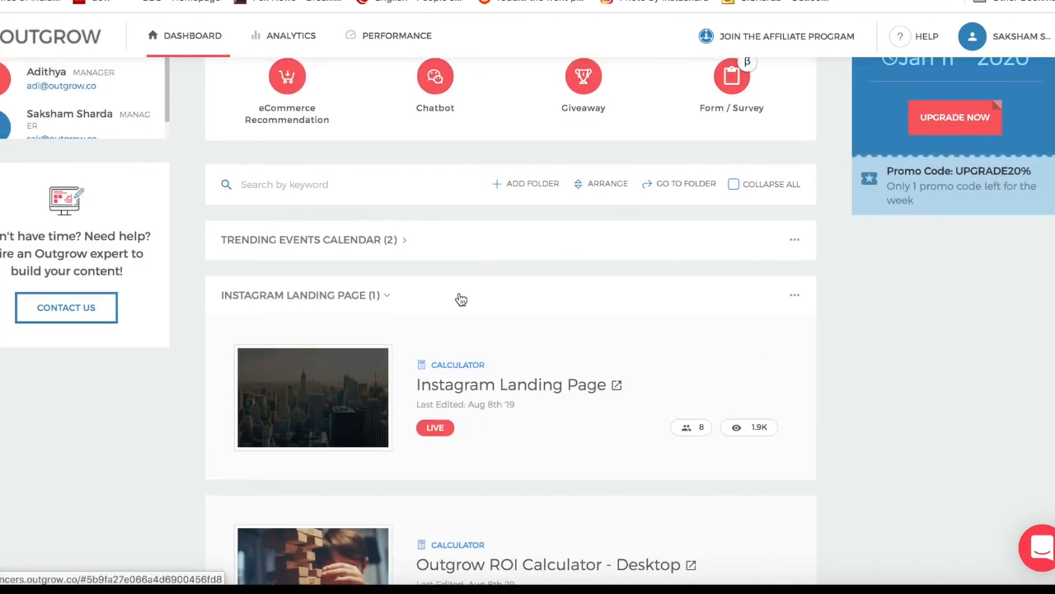
pyautogui.click(388, 299)
pyautogui.scroll(-2, 541, 306)
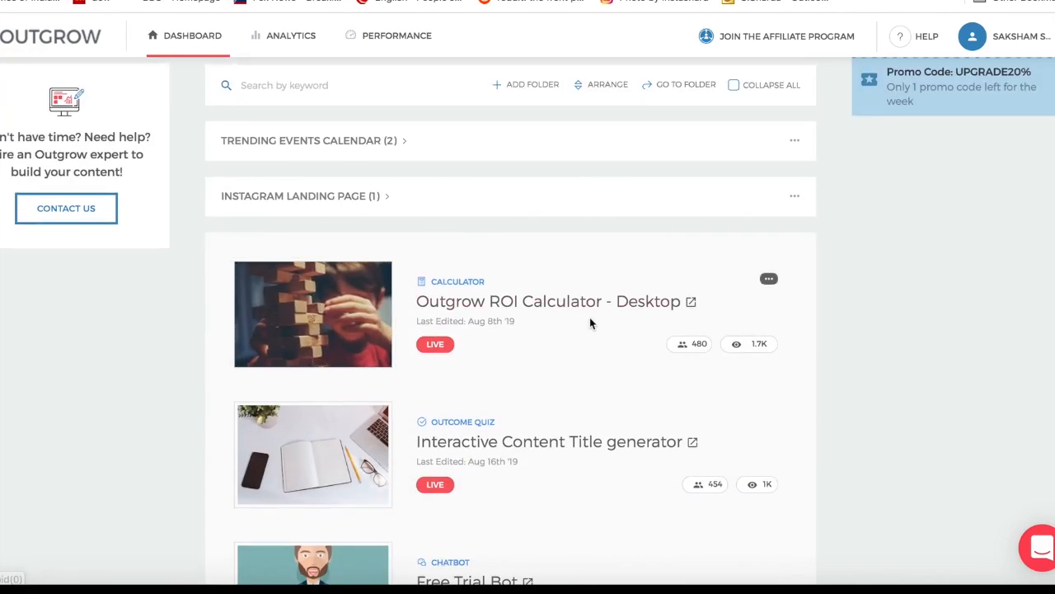
# - Open the "Outgrow ROI Calculator - Desktop" for editing and view its welcome screen
pyautogui.scroll(2, 590, 318)
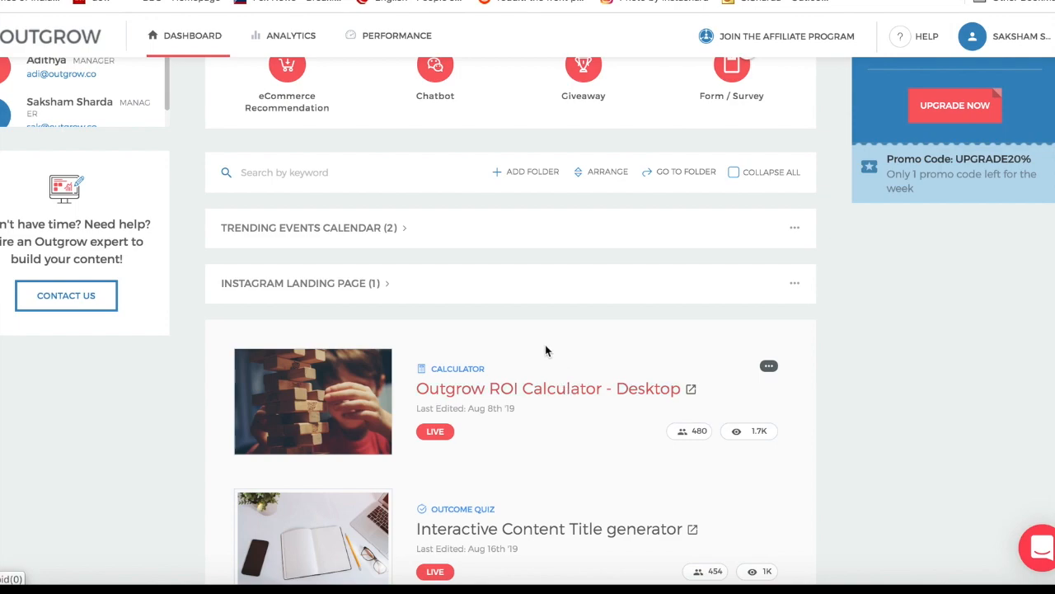
pyautogui.click(565, 397)
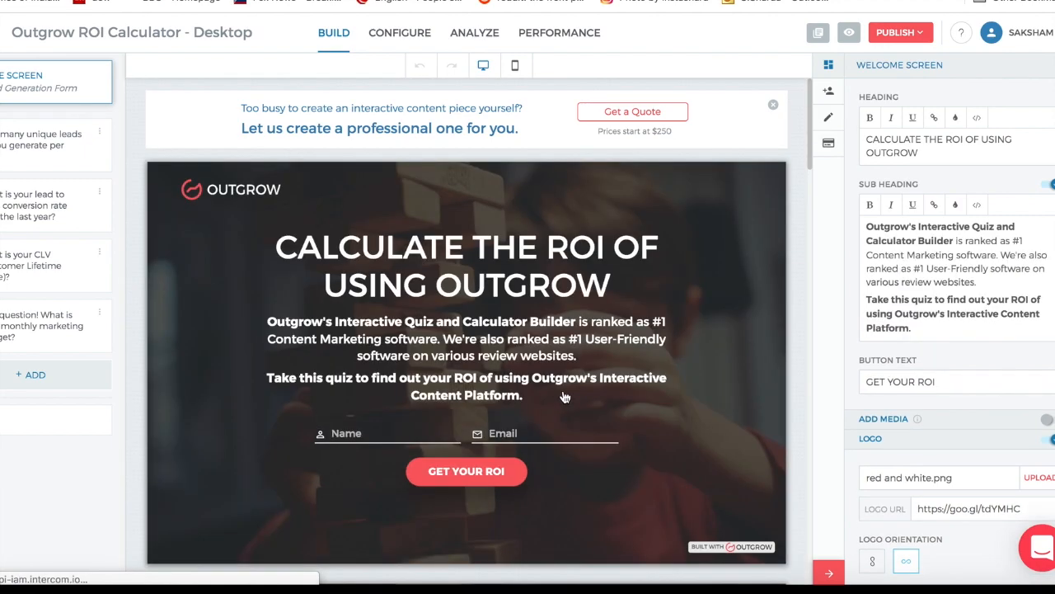
pyautogui.scroll(-3, 384, 210)
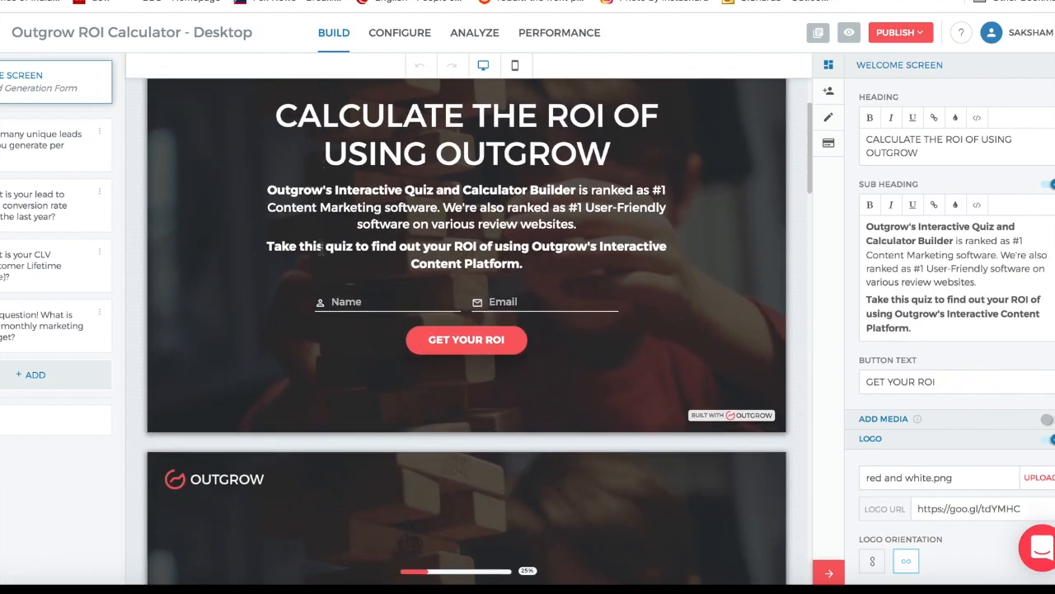
# - Examine the settings of the unique leads and sales conversion questions, the available question types and the results screen
pyautogui.scroll(-9, 385, 208)
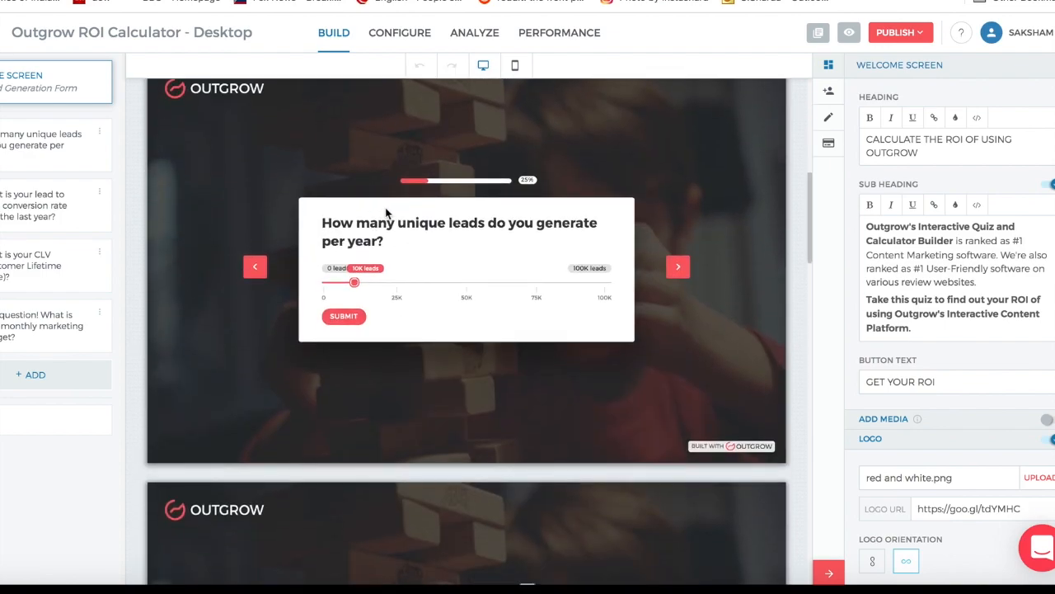
pyautogui.click(380, 229)
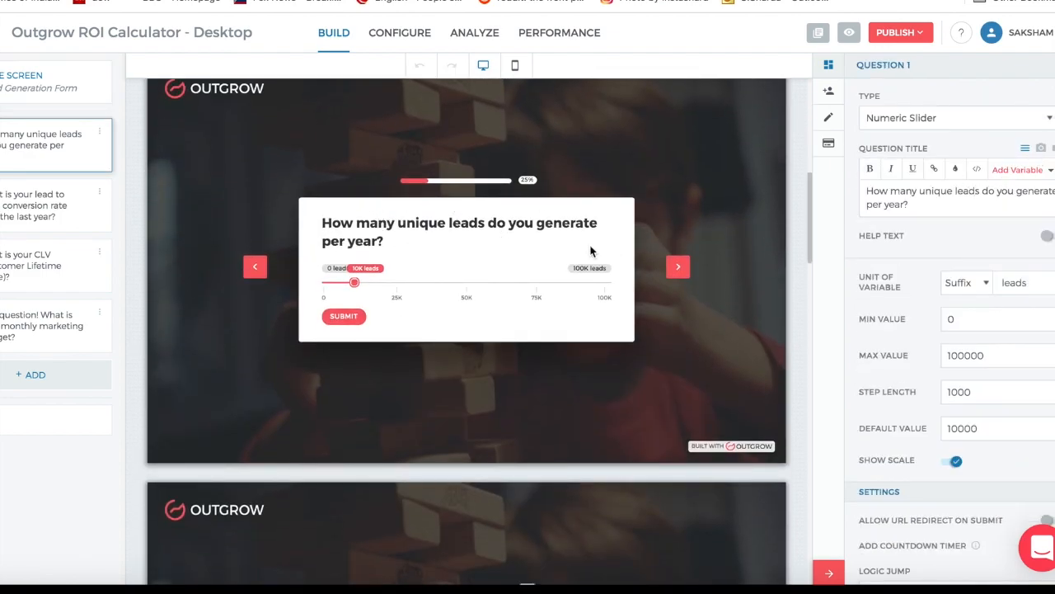
pyautogui.scroll(-5, 419, 322)
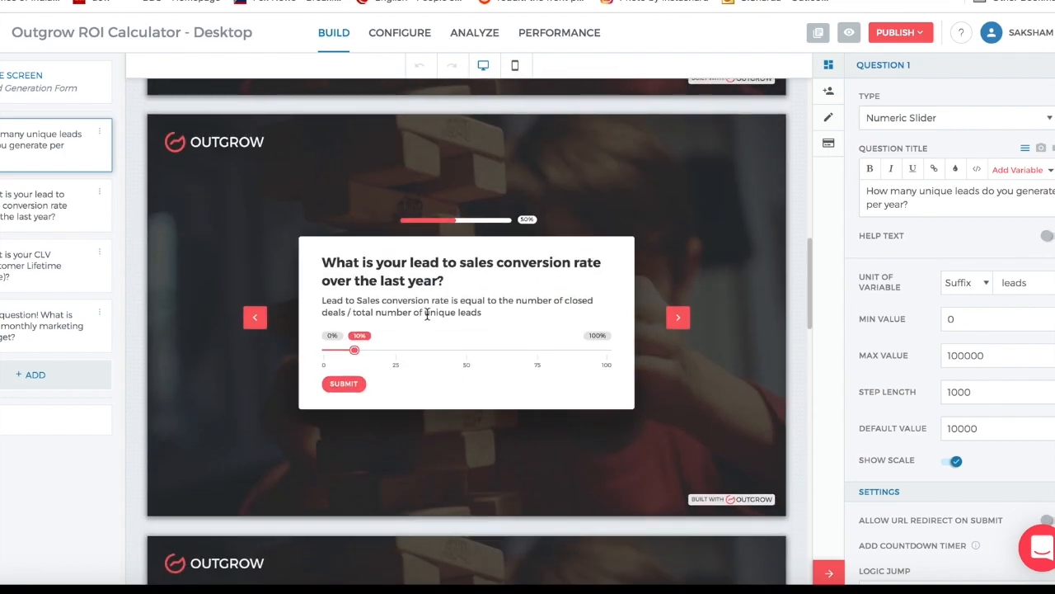
pyautogui.click(430, 312)
pyautogui.click(977, 117)
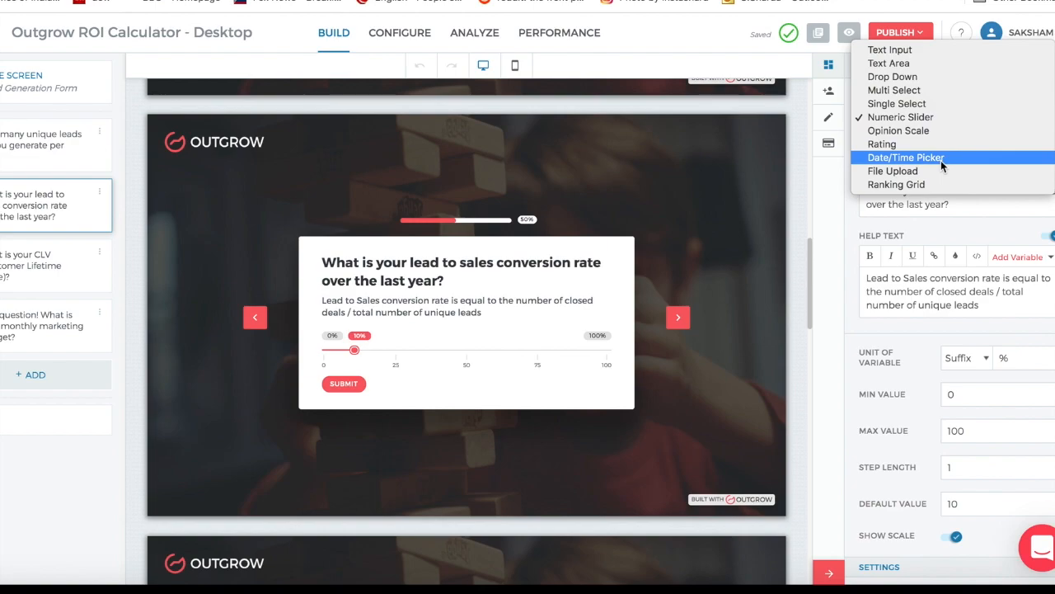
pyautogui.click(854, 206)
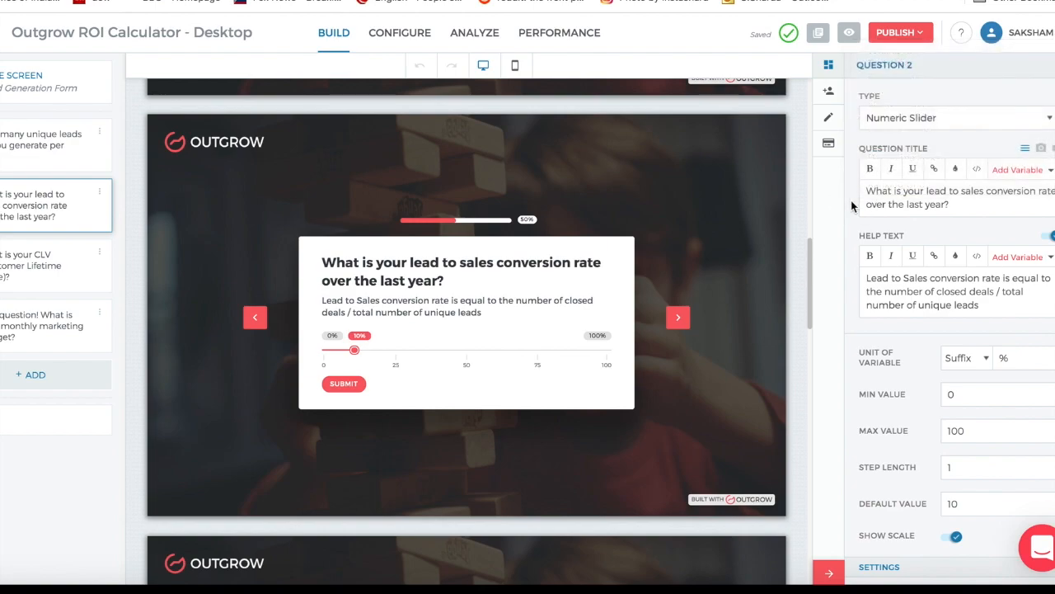
pyautogui.scroll(-15, 672, 246)
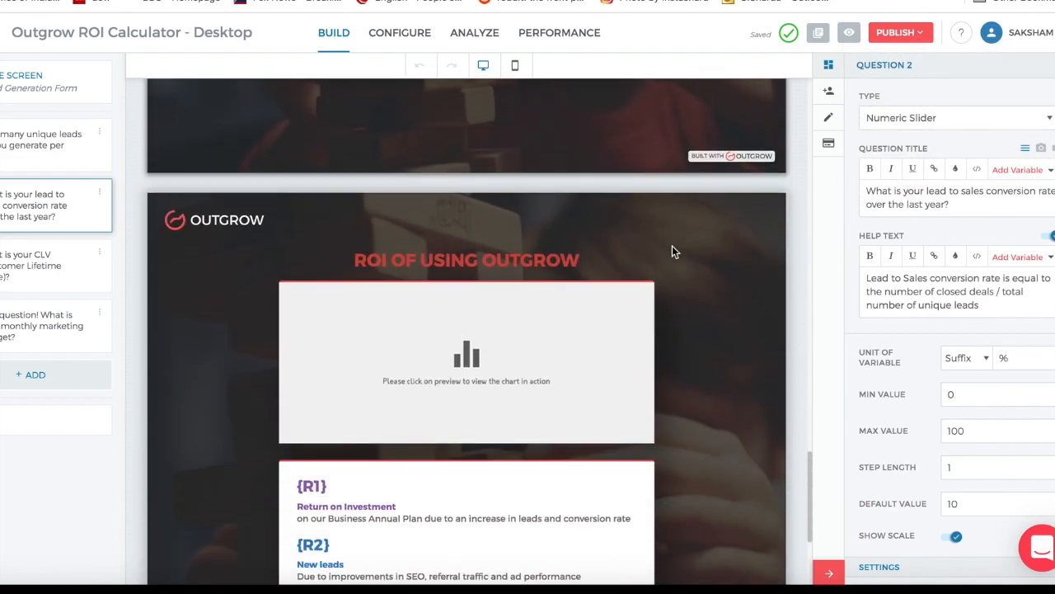
pyautogui.scroll(20, 672, 245)
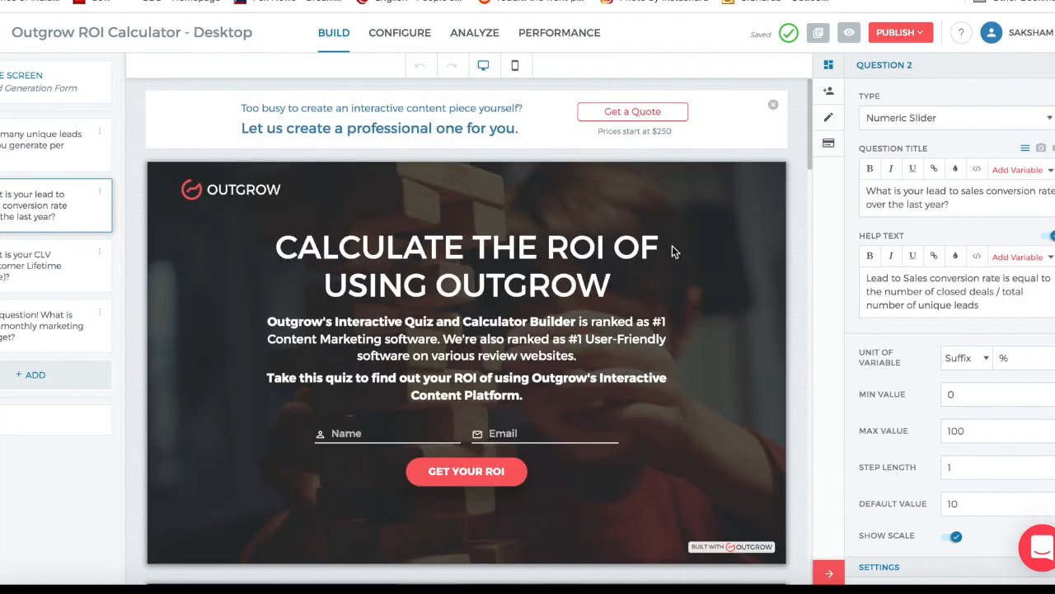
# - Open the calculator's integration settings and look through the native integrations
pyautogui.click(400, 37)
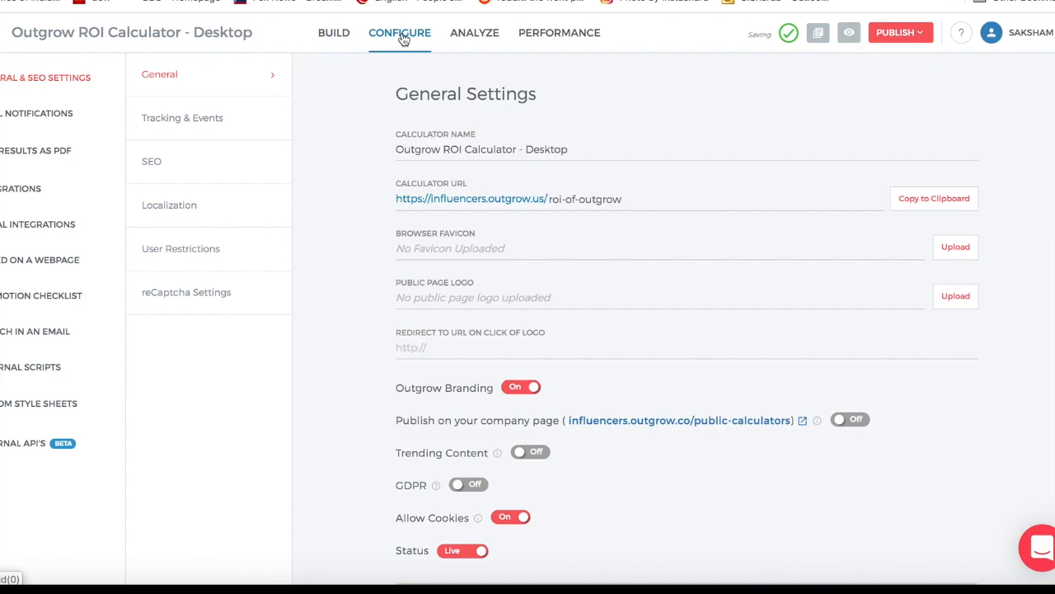
pyautogui.click(50, 189)
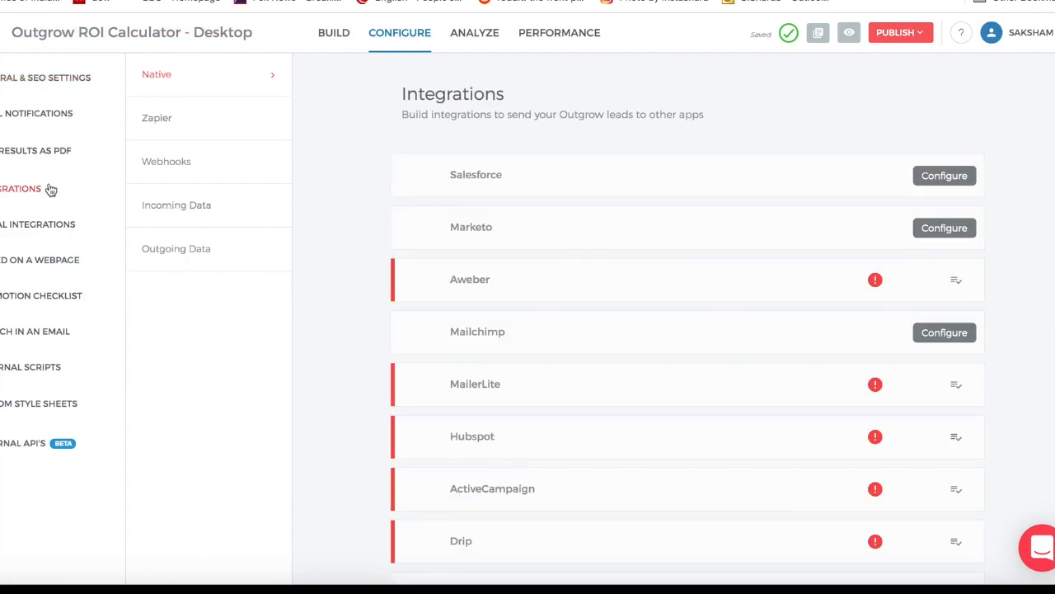
pyautogui.scroll(-15, 792, 218)
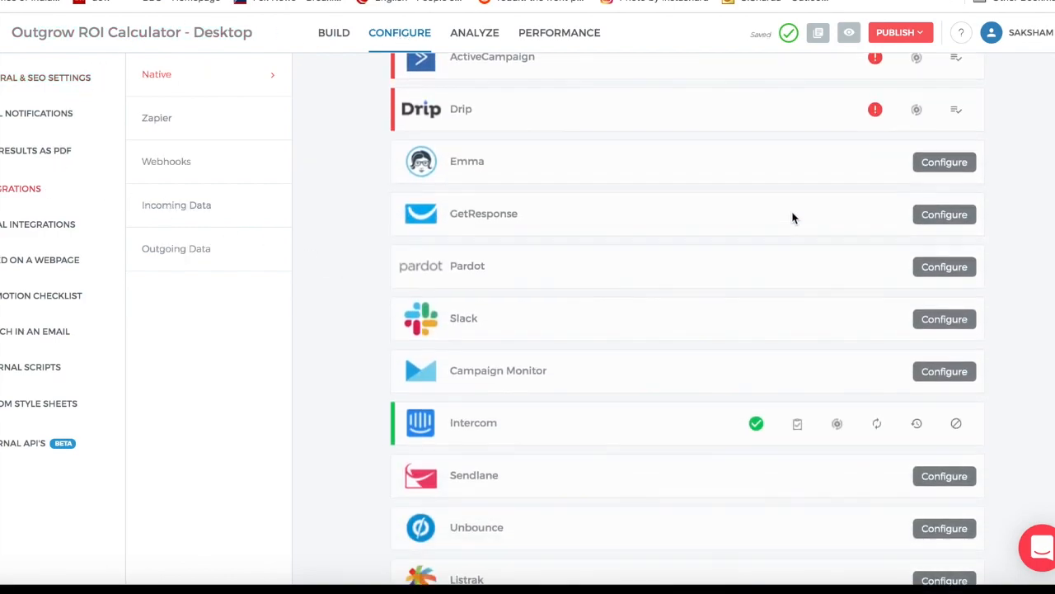
pyautogui.scroll(-3, 792, 218)
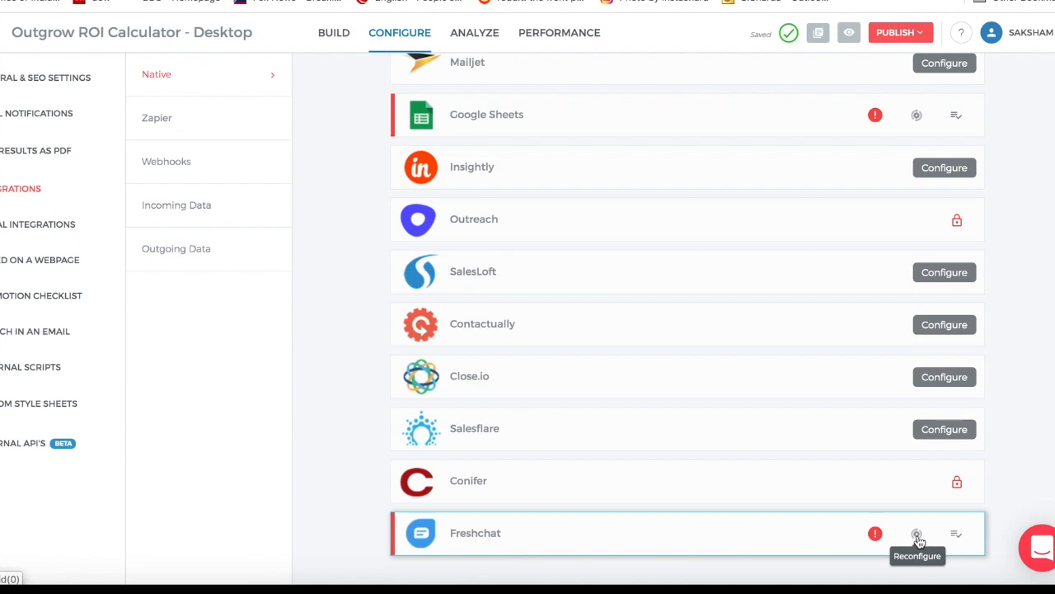
pyautogui.scroll(3, 918, 541)
pyautogui.scroll(-2, 928, 462)
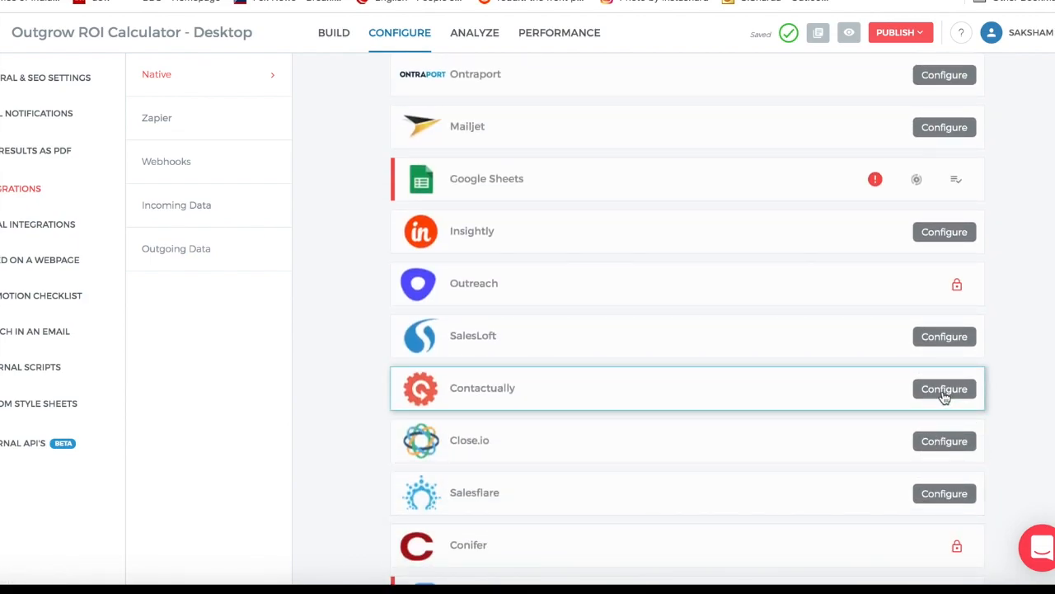
# - Reconfigure the Freshchat integration, proceeding with the already selected account to the field mapping
pyautogui.scroll(-1, 945, 397)
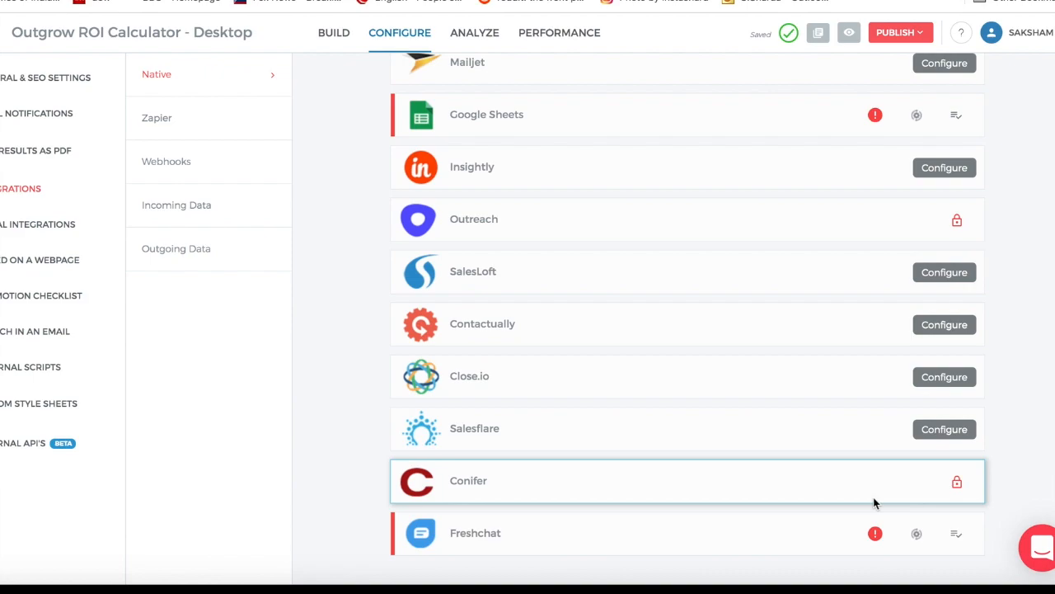
pyautogui.click(917, 537)
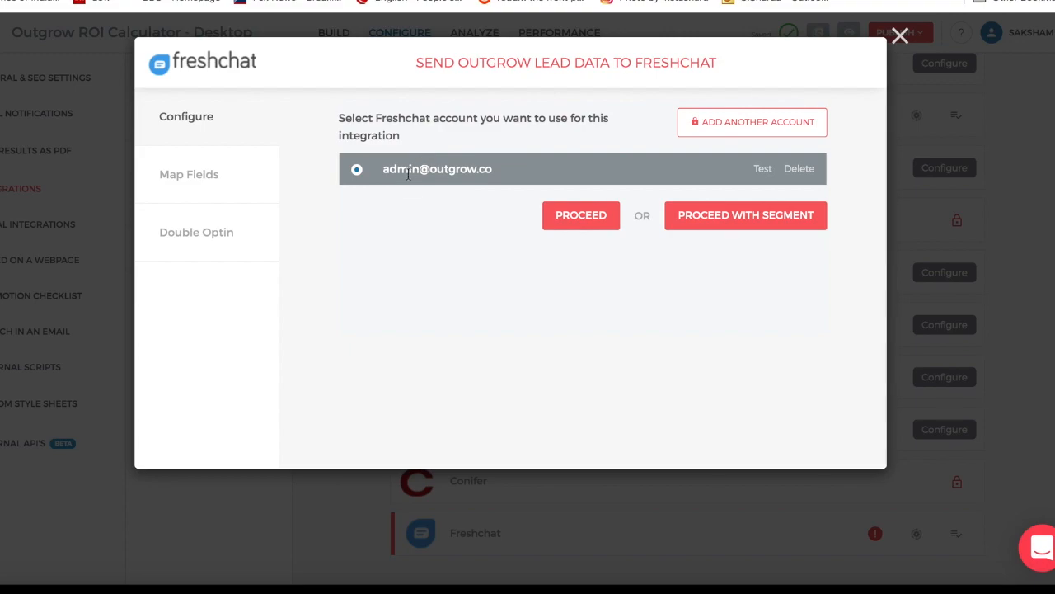
pyautogui.click(584, 218)
pyautogui.click(579, 218)
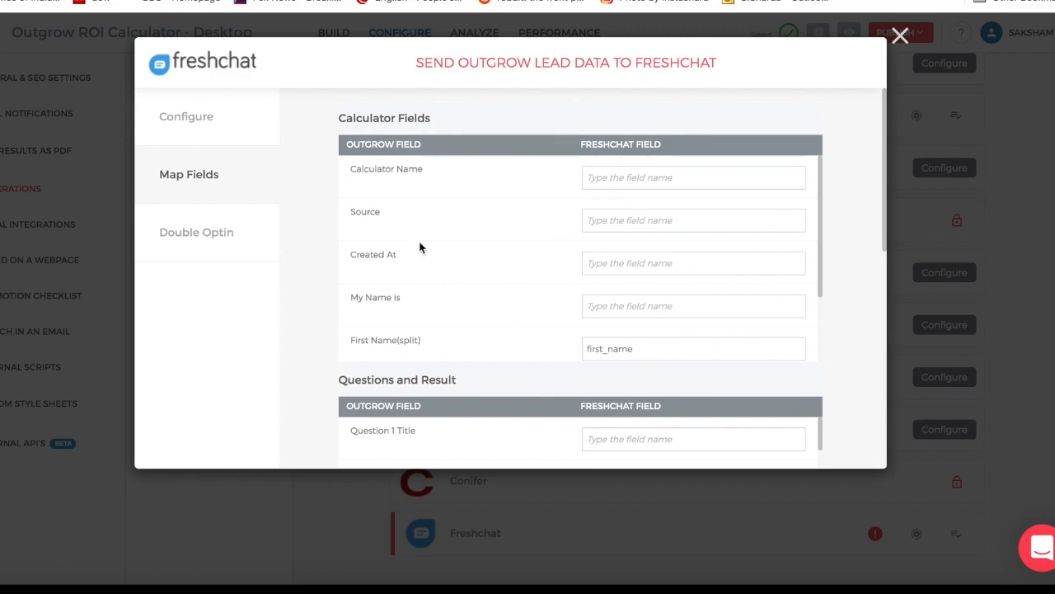
# - Examine the Freshchat mapping of the calculator fields, questions and results, and other lead data, and test the connection
pyautogui.scroll(-2, 423, 278)
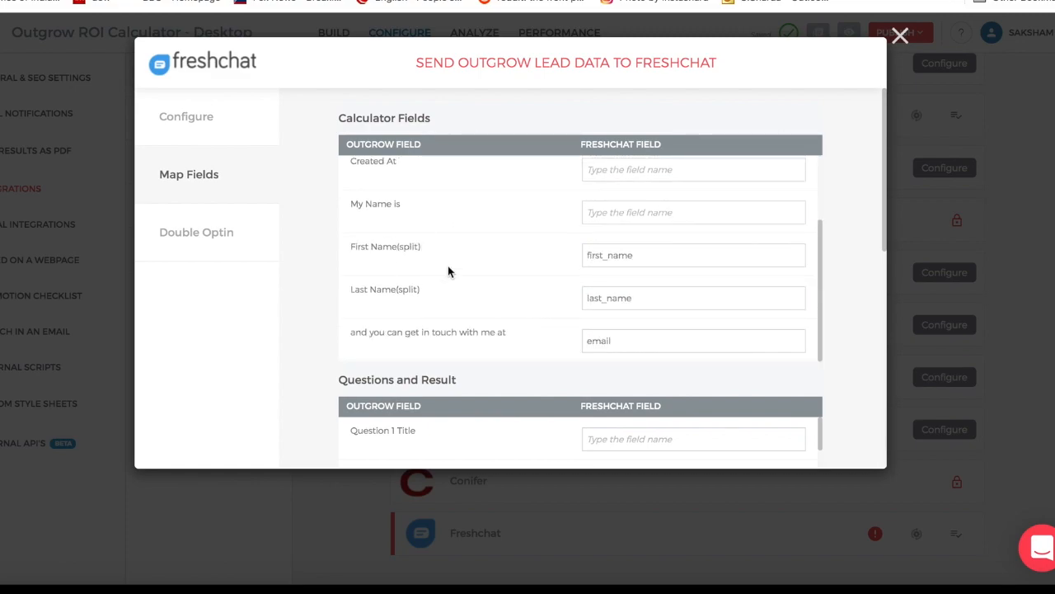
pyautogui.scroll(-1, 447, 272)
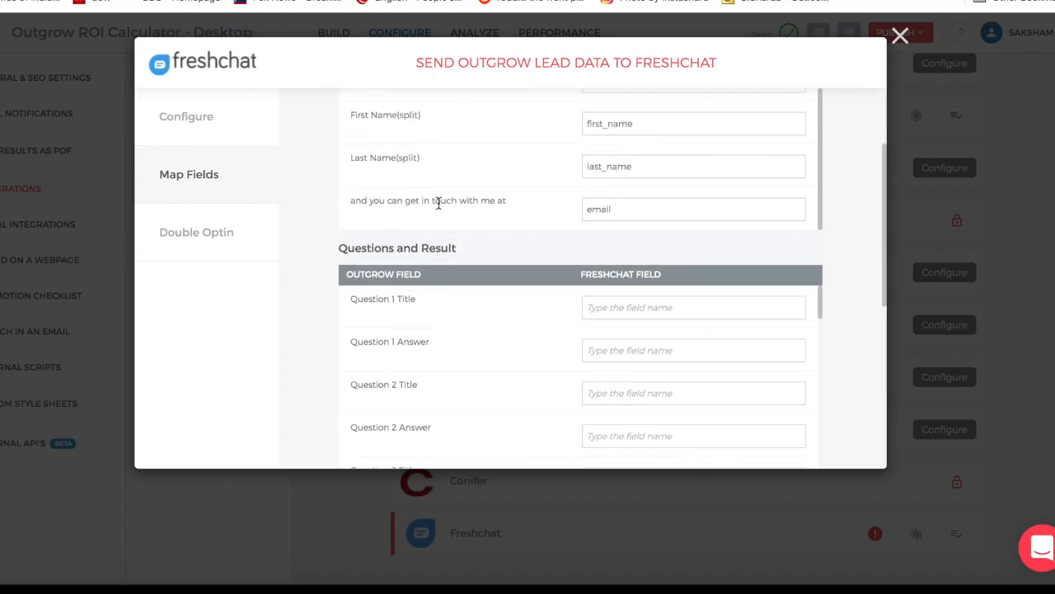
pyautogui.scroll(-3, 446, 211)
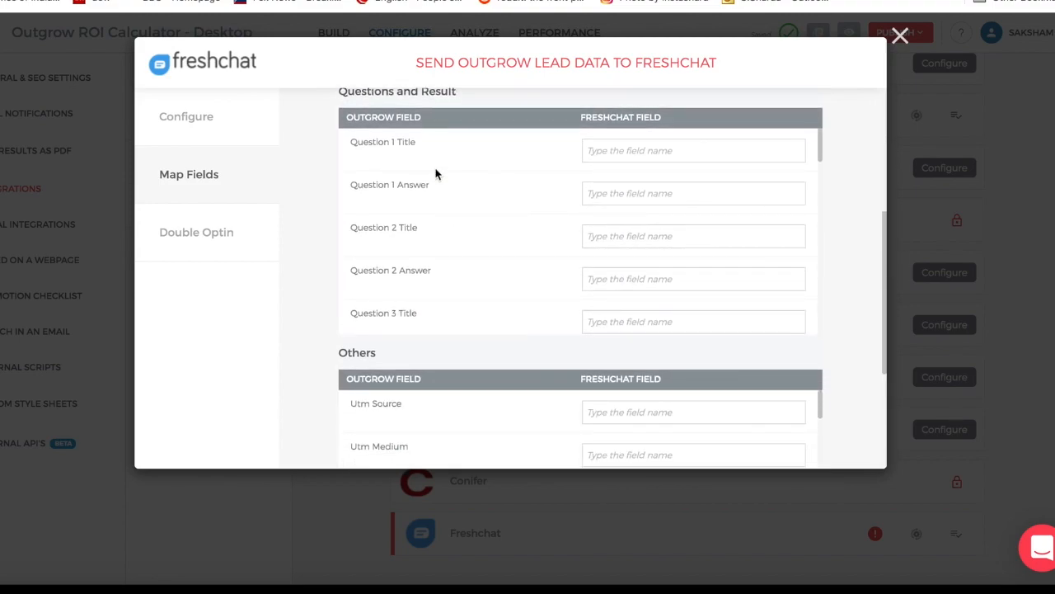
pyautogui.scroll(1, 421, 125)
pyautogui.scroll(-3, 448, 184)
pyautogui.scroll(-5, 449, 186)
pyautogui.scroll(-4, 450, 186)
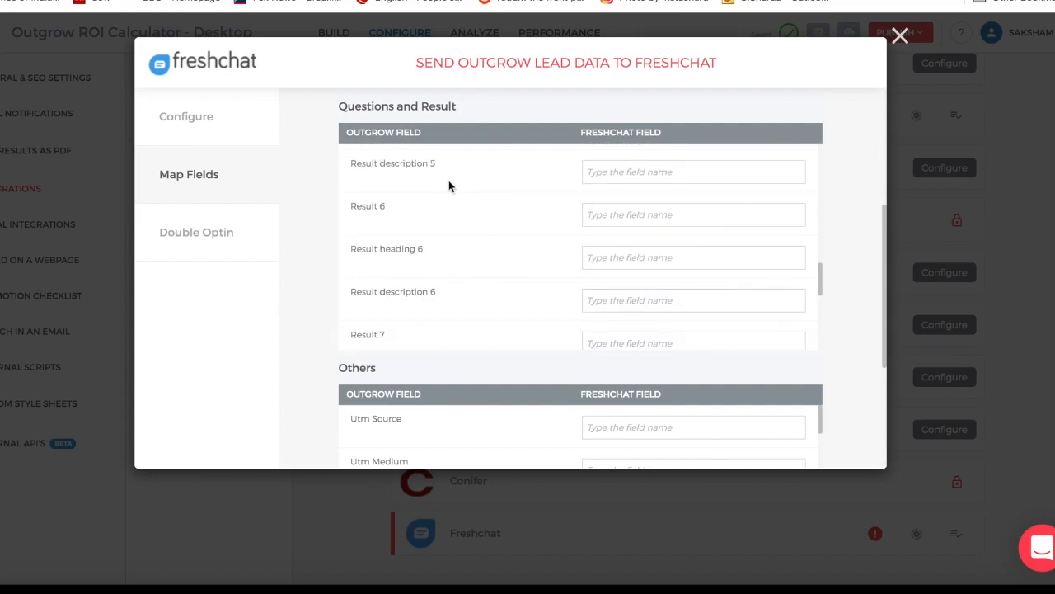
pyautogui.scroll(-3, 538, 328)
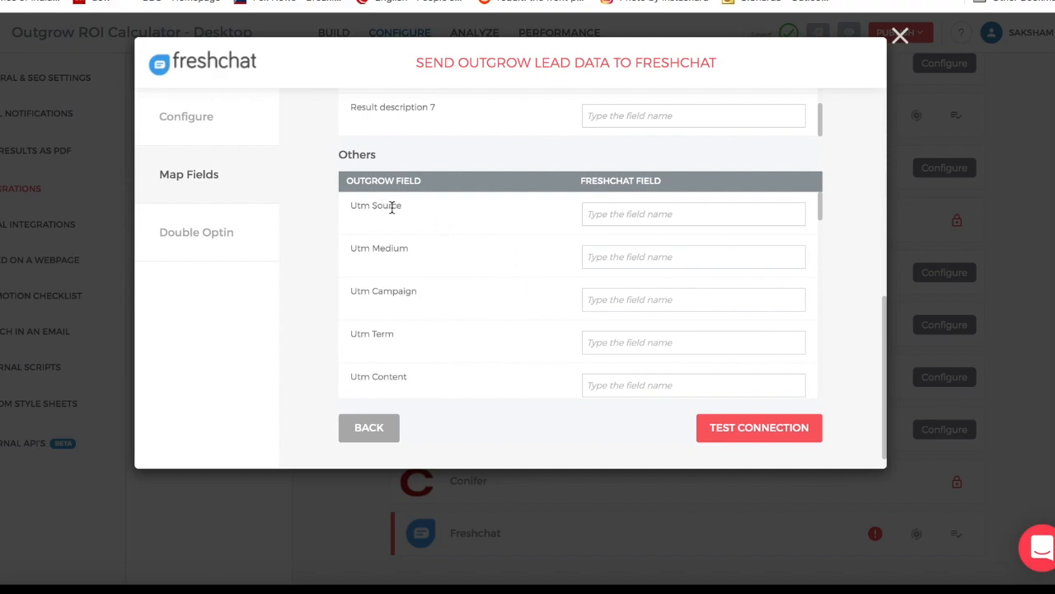
pyautogui.scroll(-2, 471, 222)
pyautogui.scroll(-2, 475, 224)
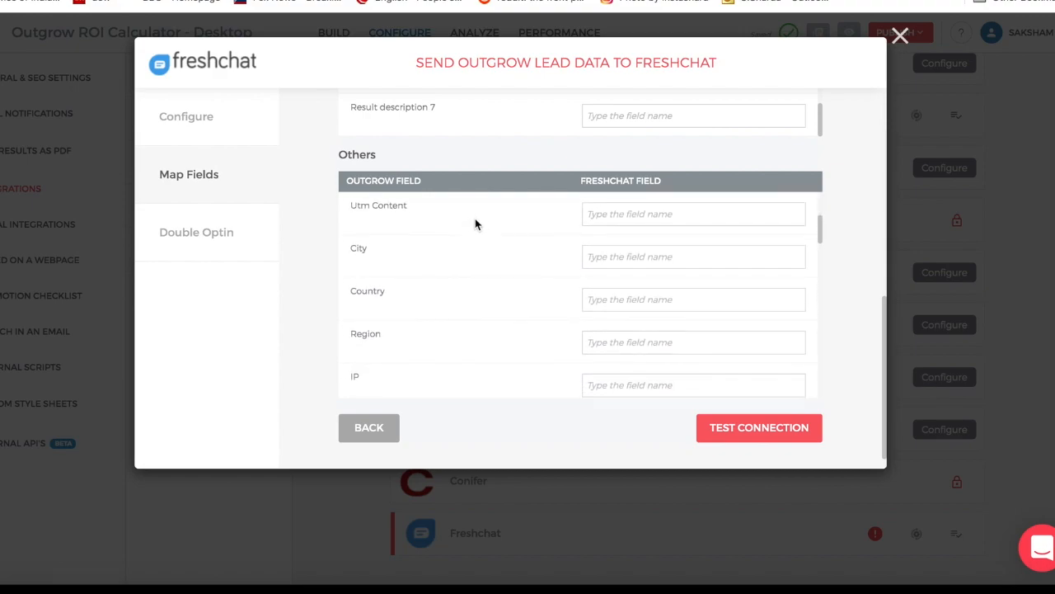
pyautogui.scroll(-4, 498, 322)
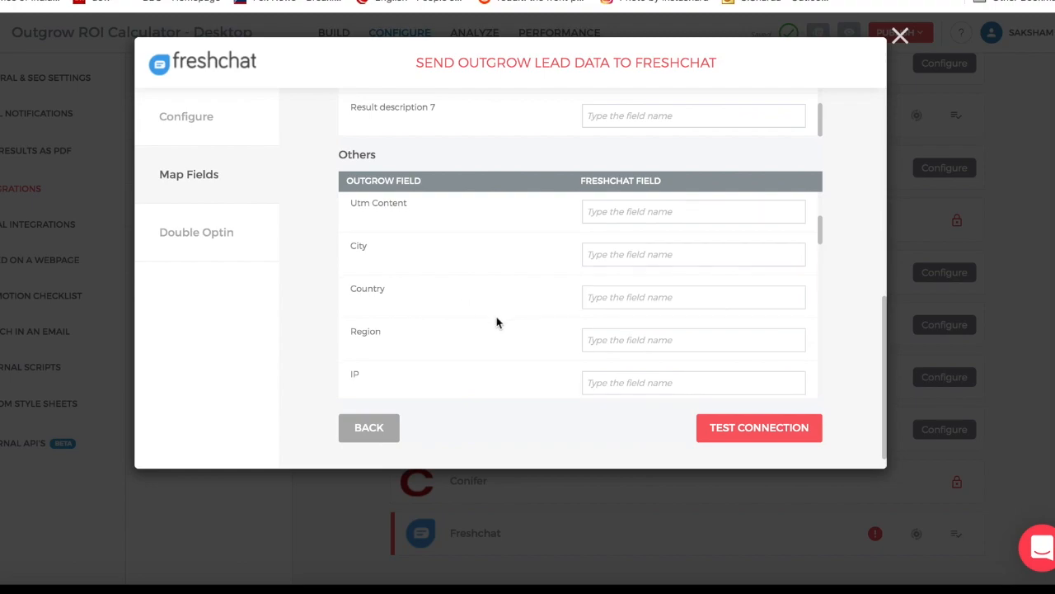
pyautogui.scroll(-10, 507, 309)
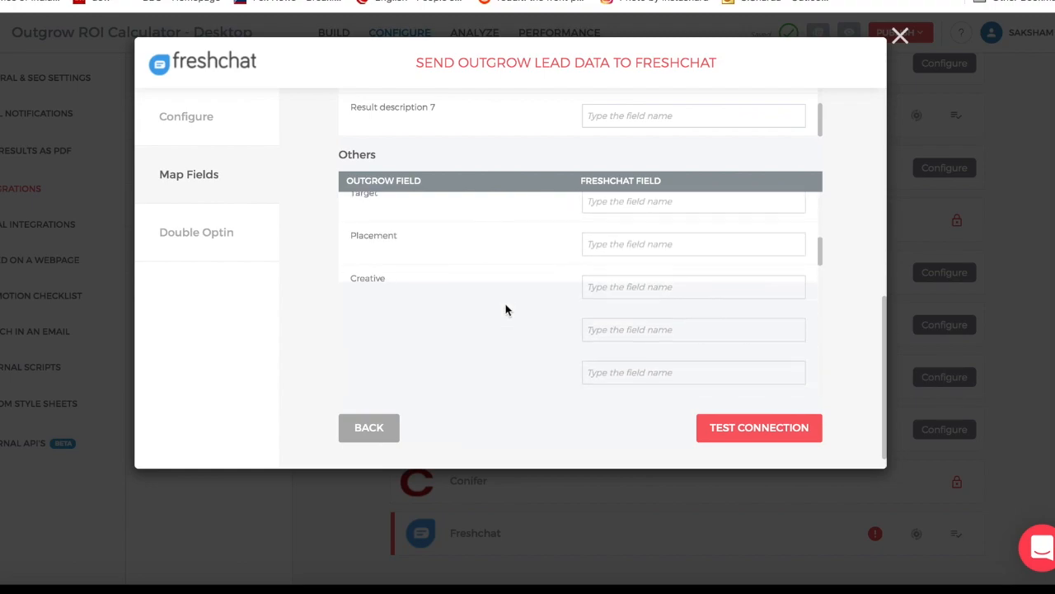
pyautogui.scroll(-5, 506, 310)
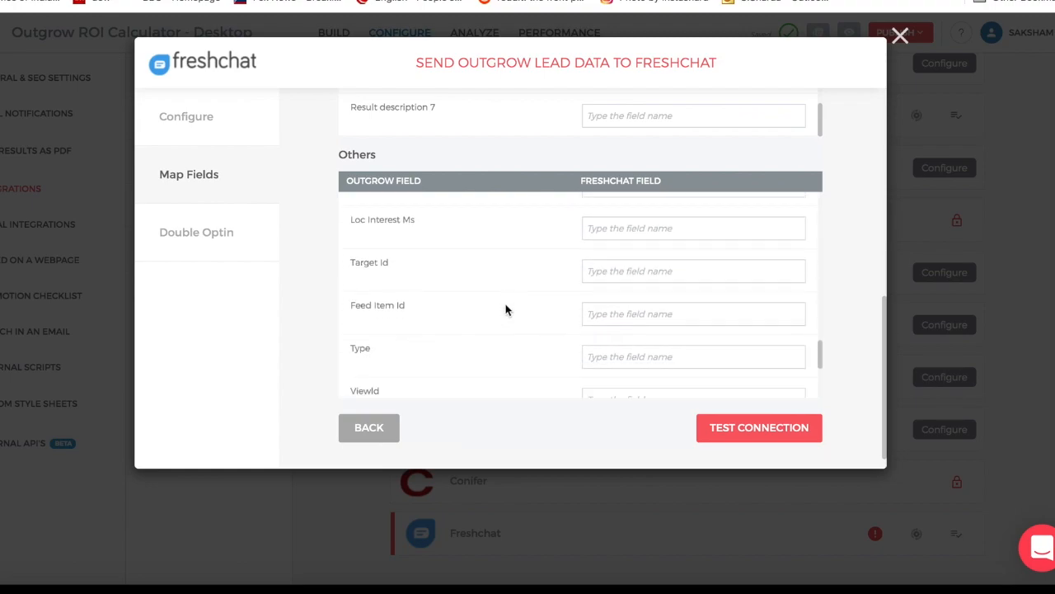
pyautogui.scroll(-3, 531, 327)
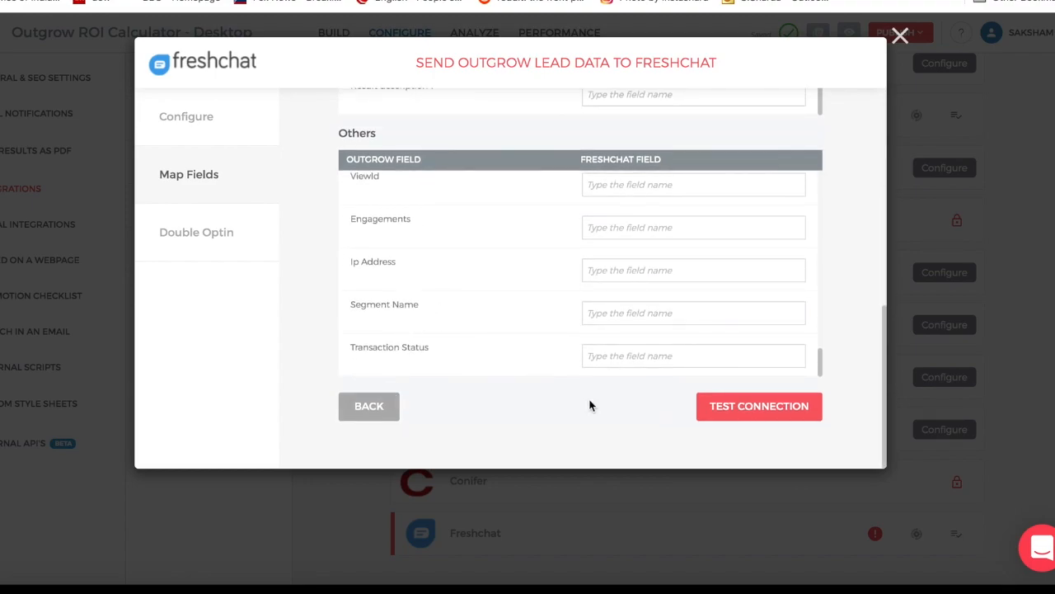
pyautogui.click(738, 413)
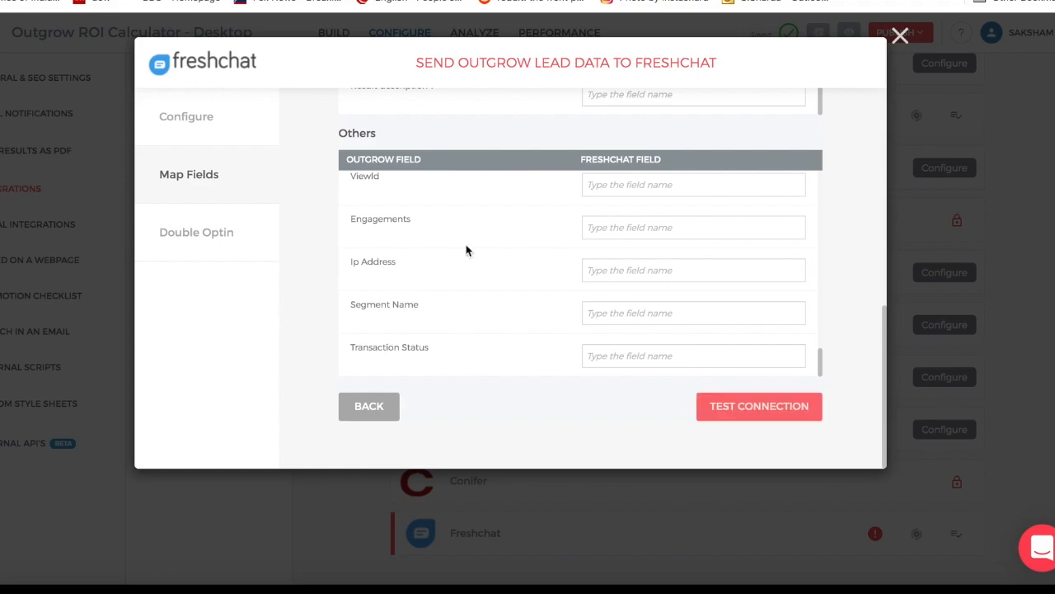
# - Return to the Freshchat account selection, try to proceed with a segment, and close the integration setup
pyautogui.click(369, 406)
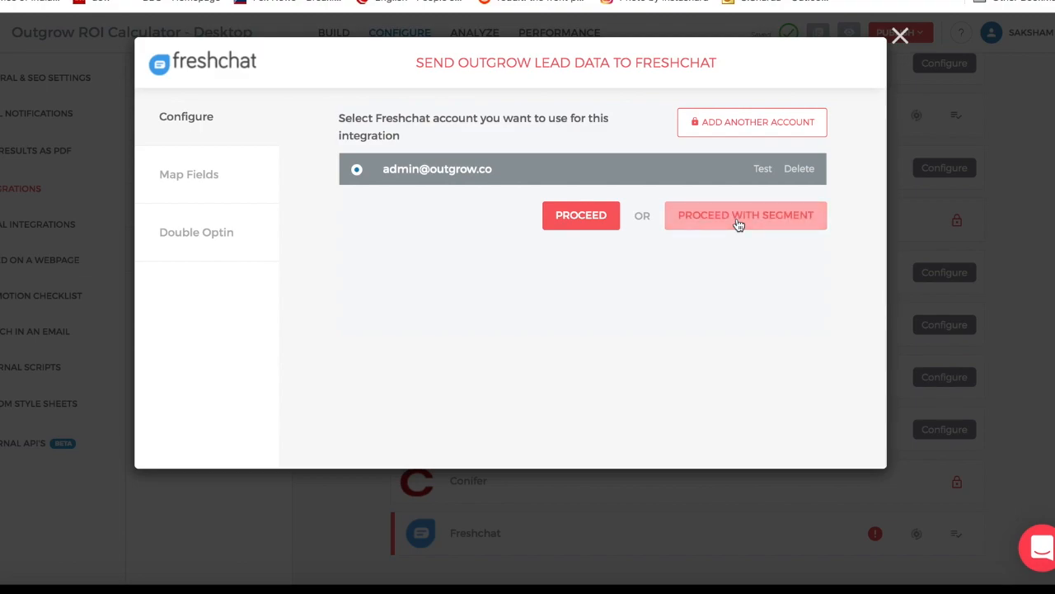
pyautogui.click(738, 216)
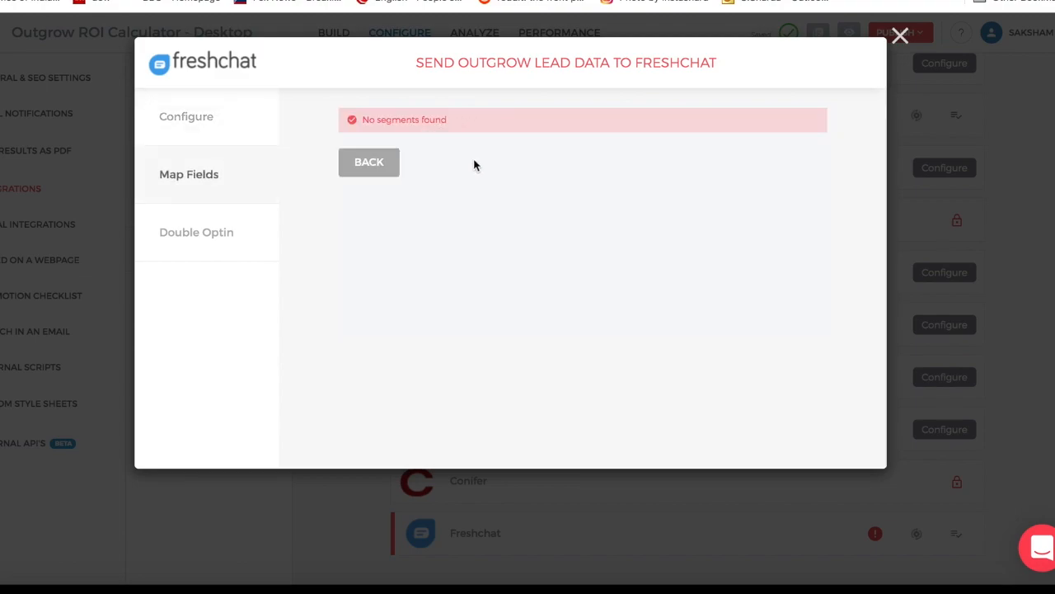
pyautogui.click(375, 169)
pyautogui.click(734, 230)
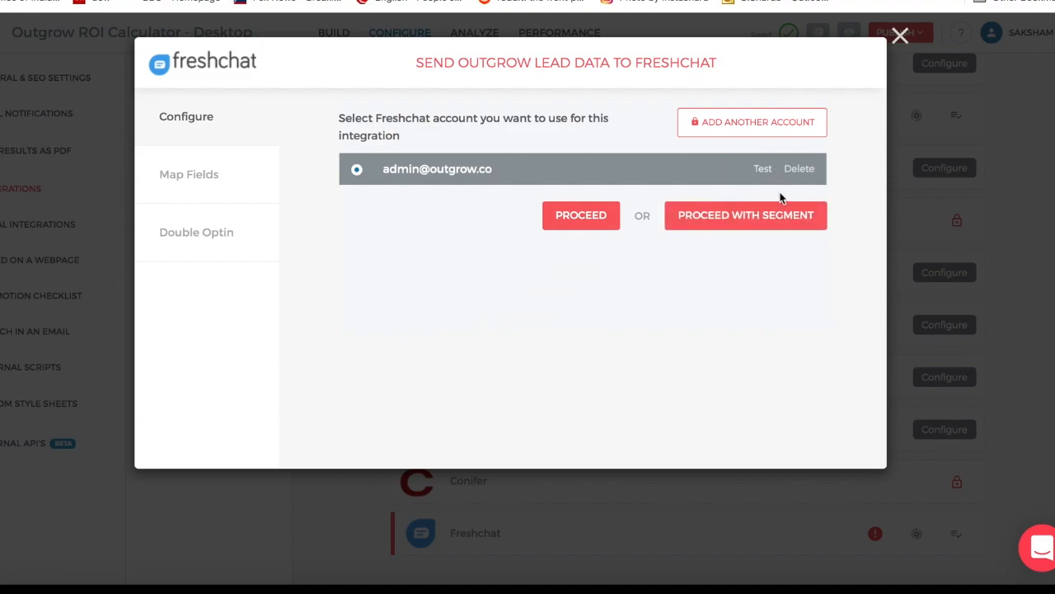
pyautogui.click(778, 220)
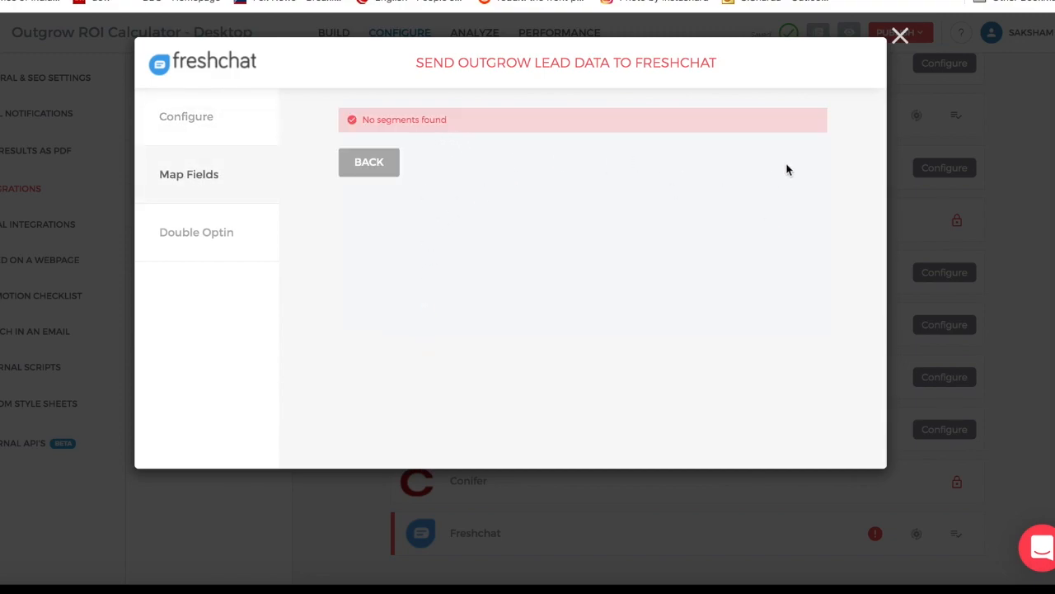
pyautogui.click(900, 37)
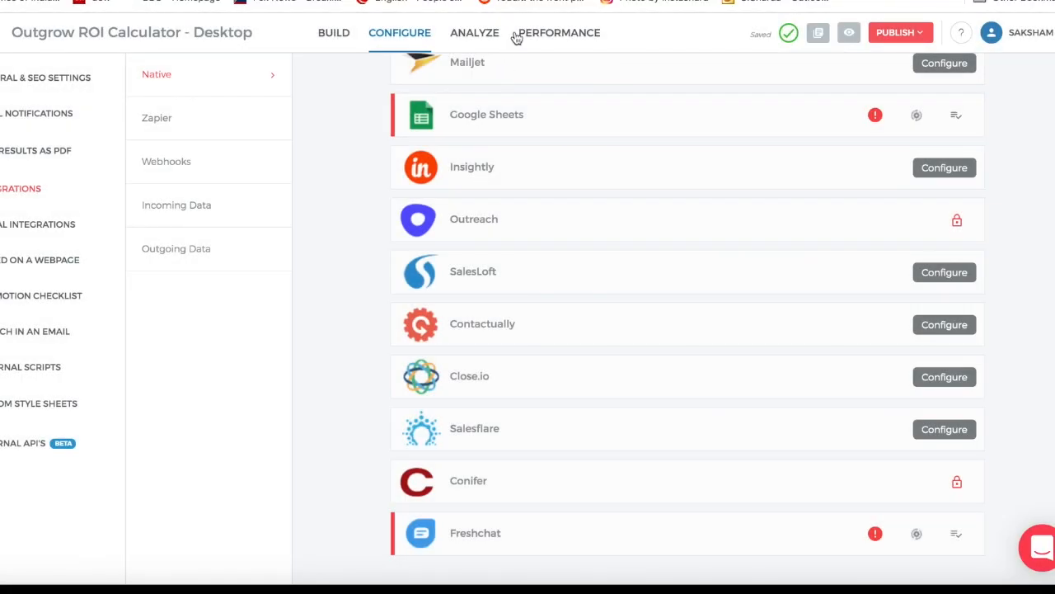
# - Open the calculator's detailed lead analytics and view the available user segments
pyautogui.click(477, 32)
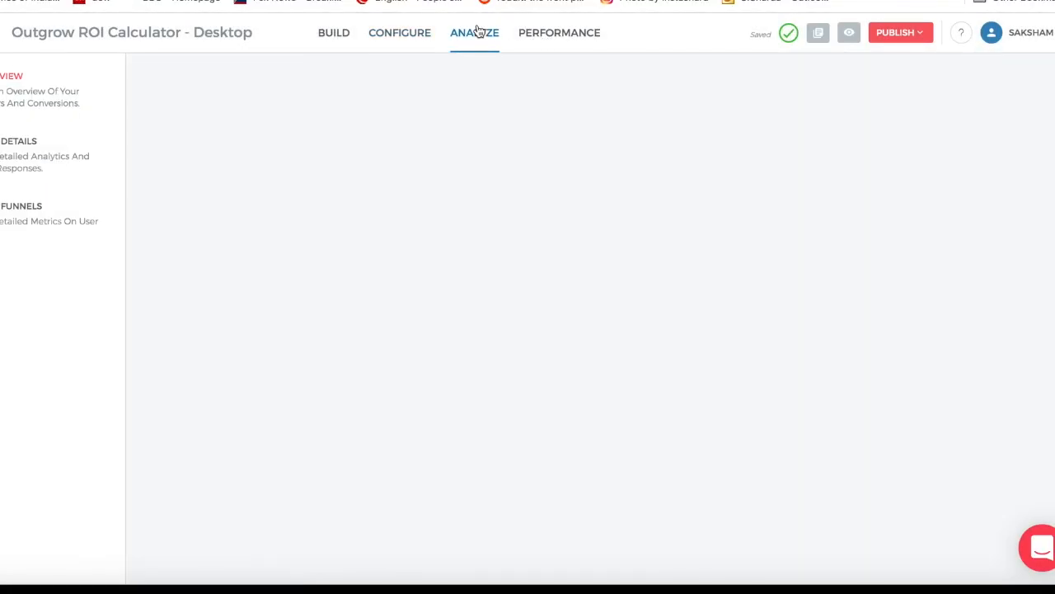
pyautogui.click(22, 151)
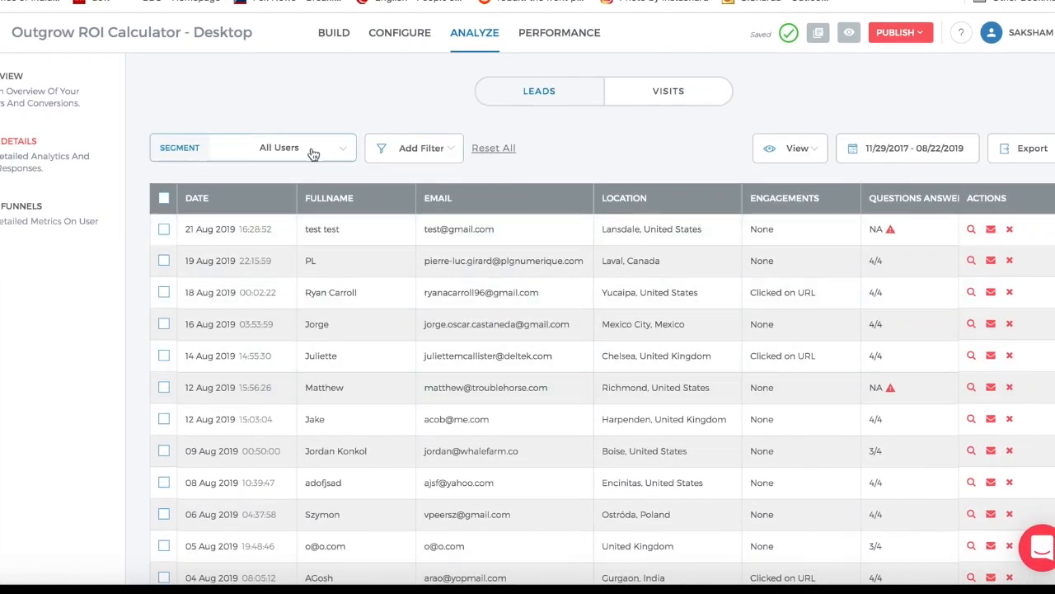
pyautogui.click(343, 155)
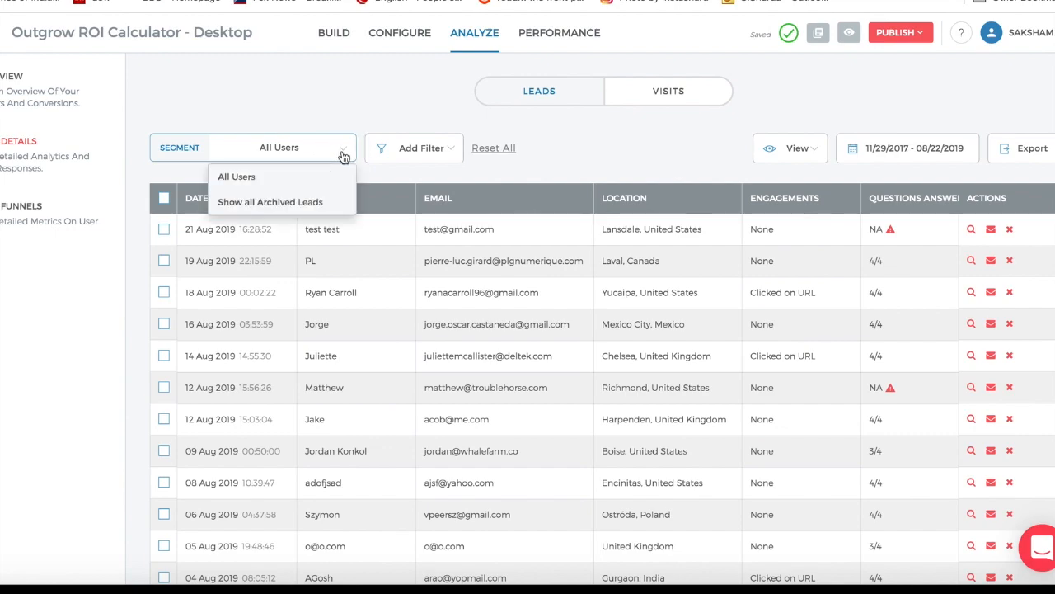
pyautogui.click(343, 155)
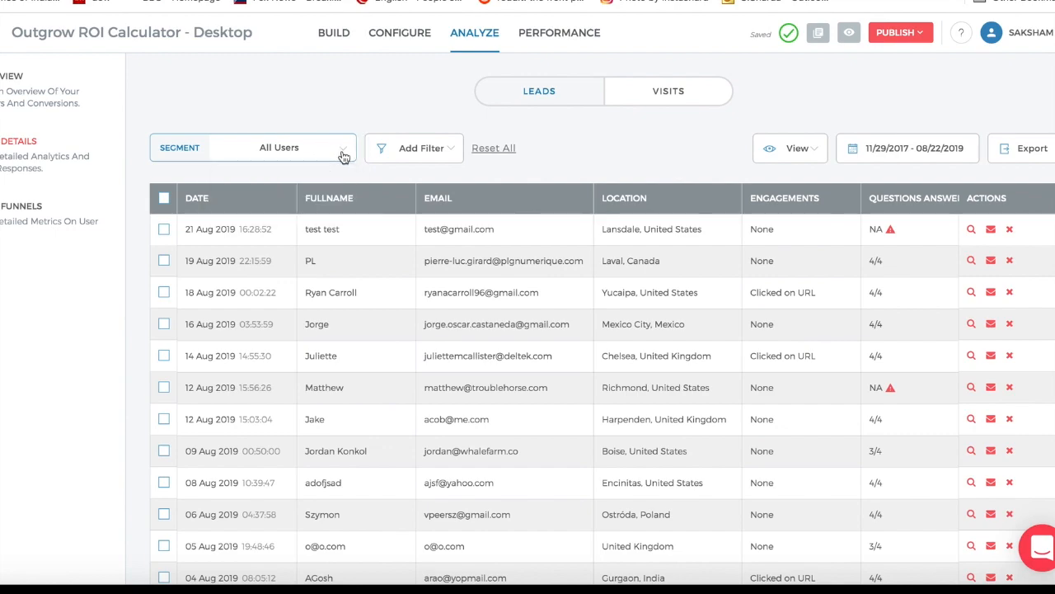
# - Add a Question 1 filter with the Is condition to the leads list, leaving its value empty
pyautogui.click(429, 160)
pyautogui.scroll(-5, 445, 233)
pyautogui.scroll(-2, 446, 235)
pyautogui.scroll(4, 446, 234)
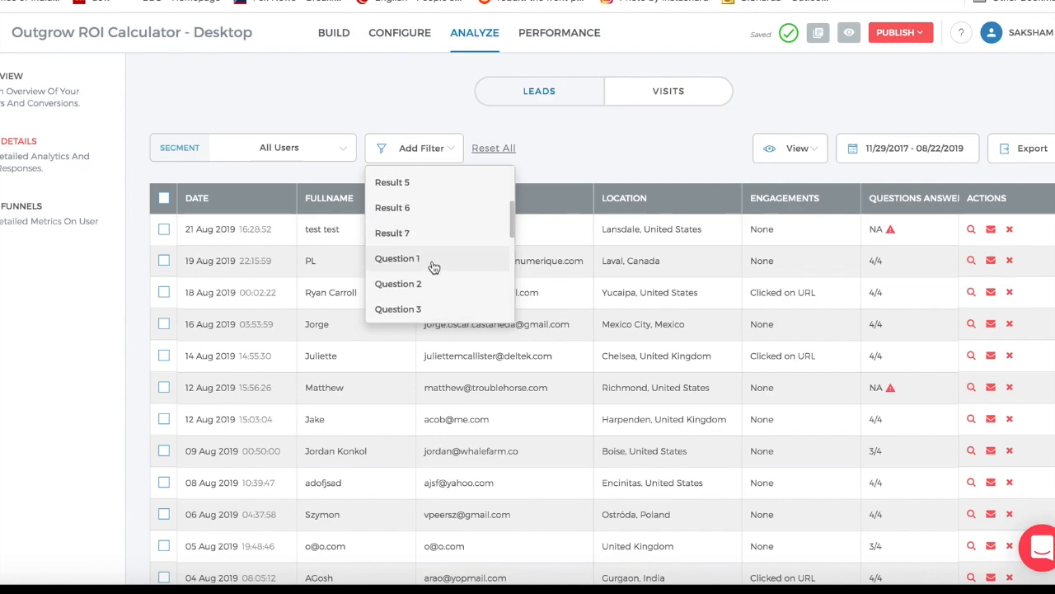
pyautogui.click(434, 262)
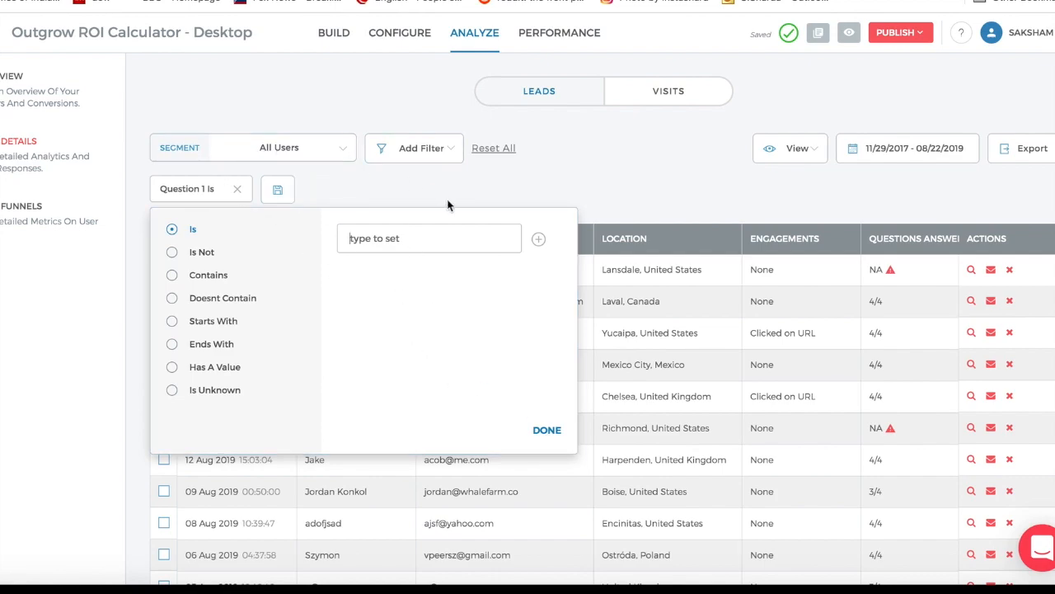
pyautogui.click(546, 433)
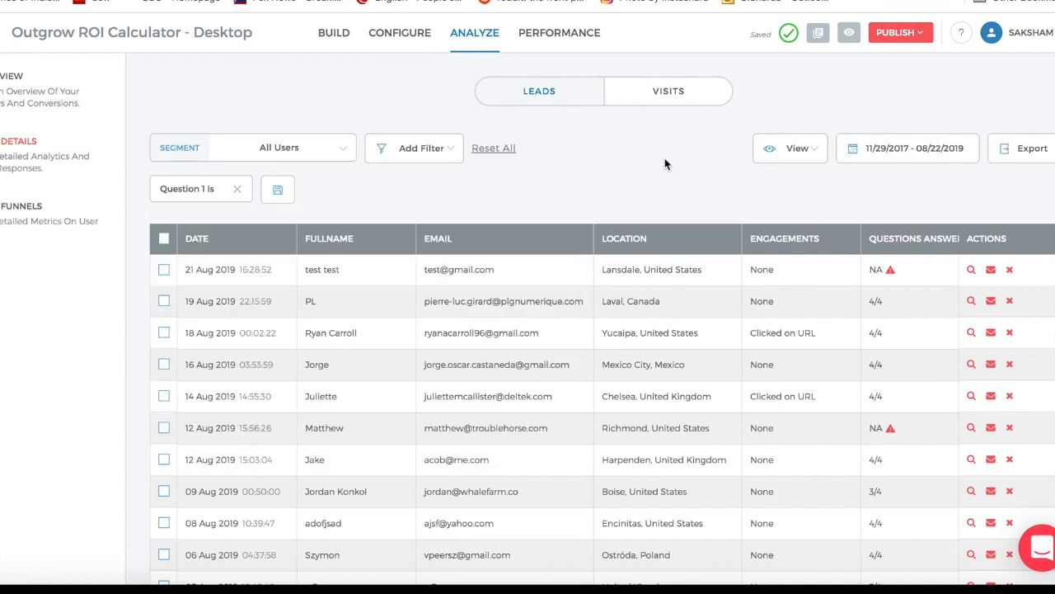
# - Return to the calculator's native integrations and reopen the Freshchat integration's configuration
pyautogui.click(415, 37)
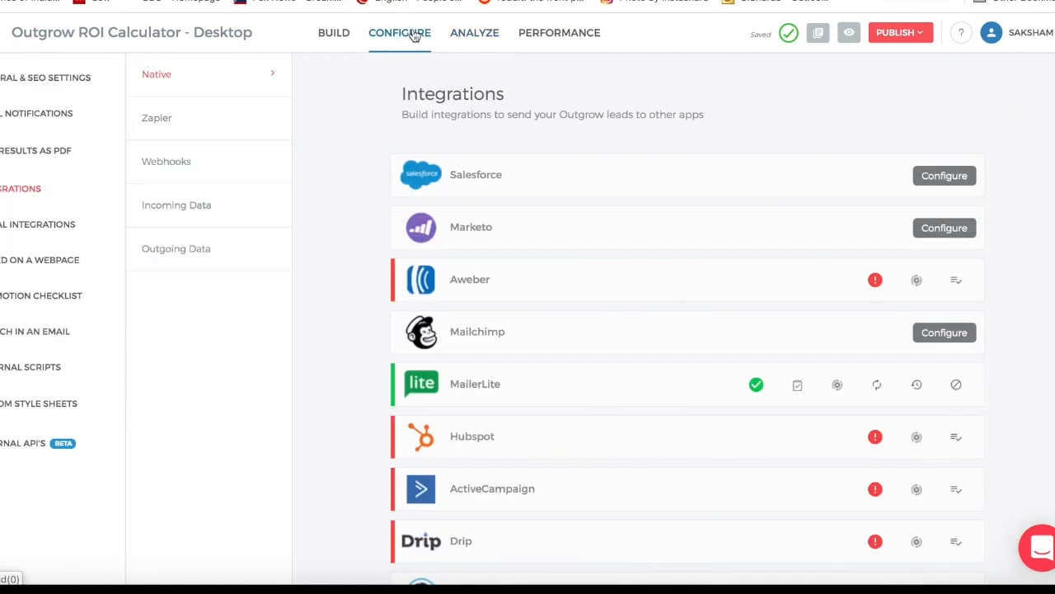
pyautogui.scroll(-8, 792, 495)
pyautogui.scroll(-3, 792, 495)
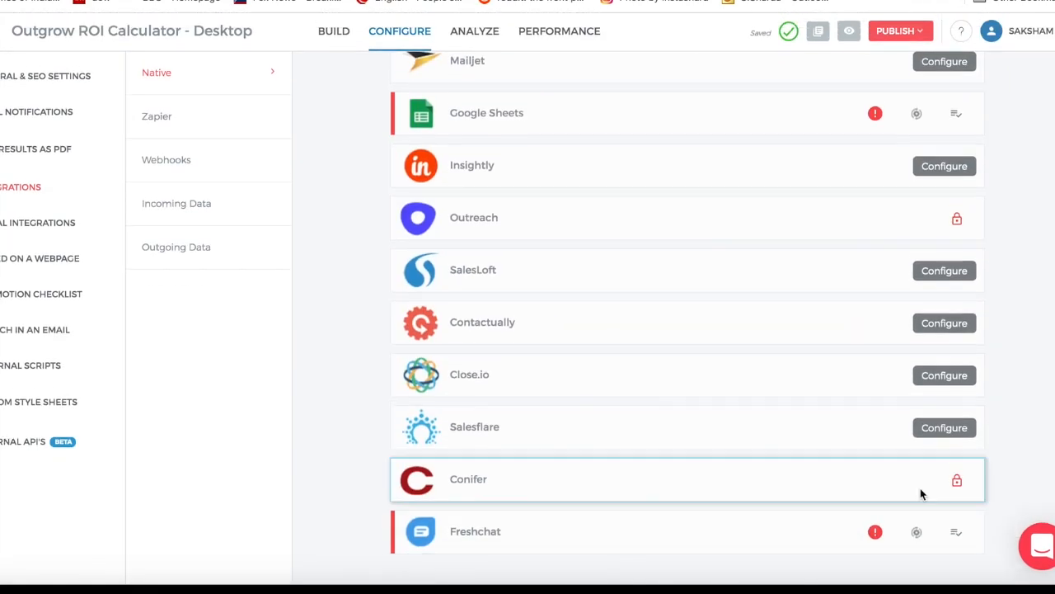
pyautogui.click(917, 535)
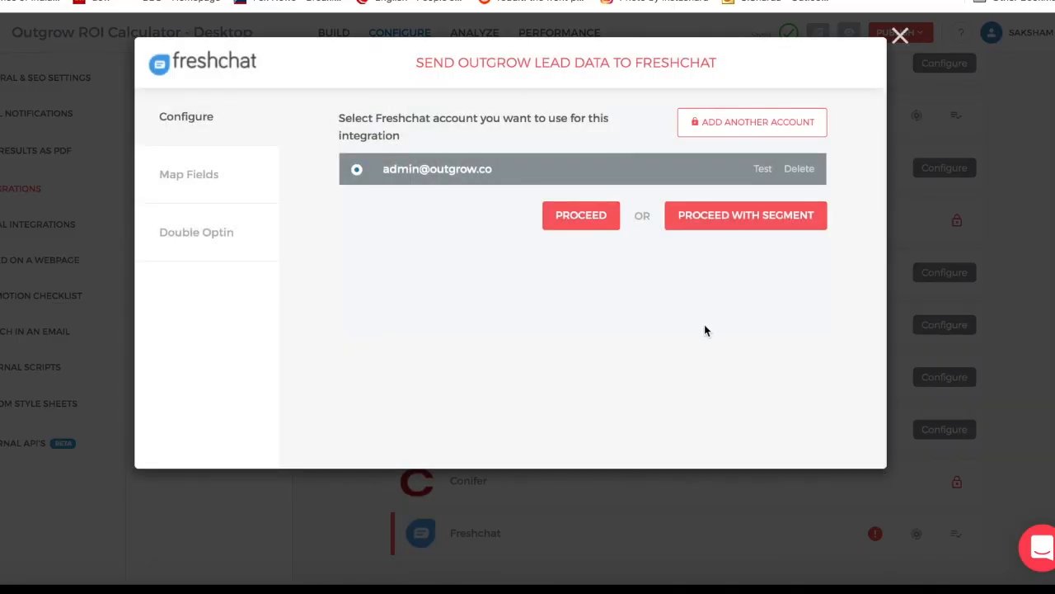